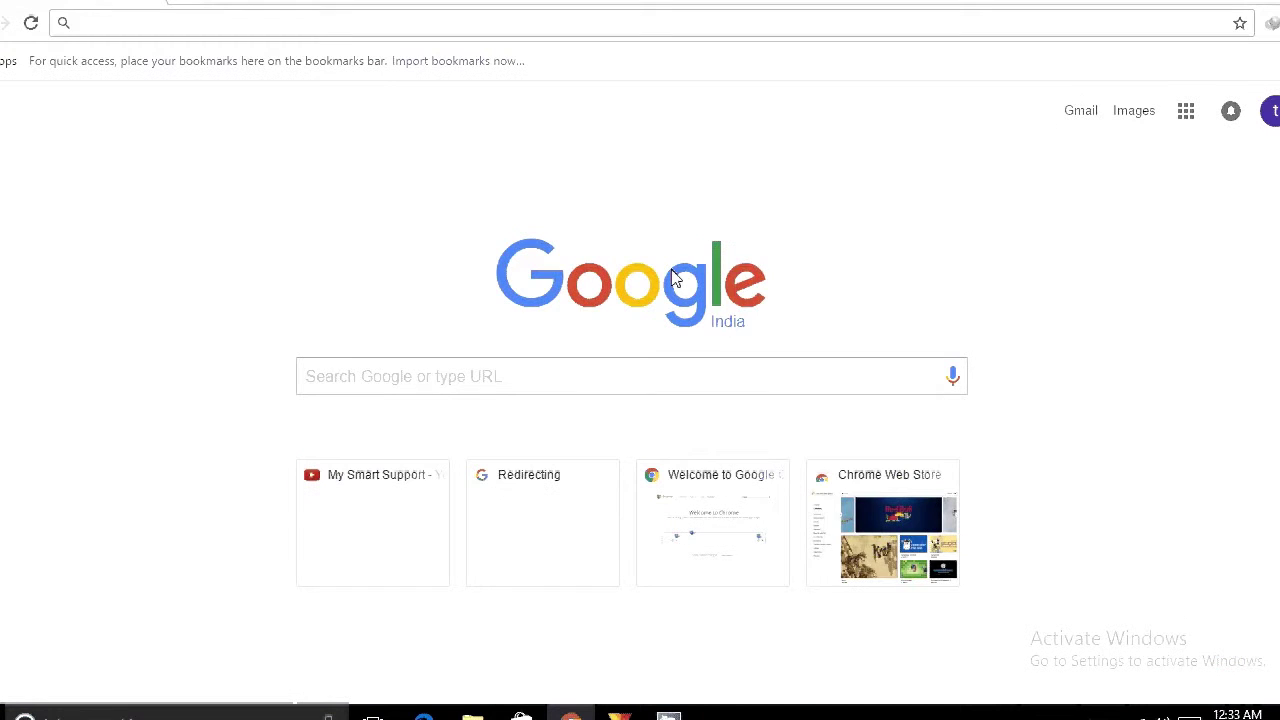
# Search Google for 'youtube' using the suggestion and open the YouTube site from the results
pyautogui.click(498, 375)
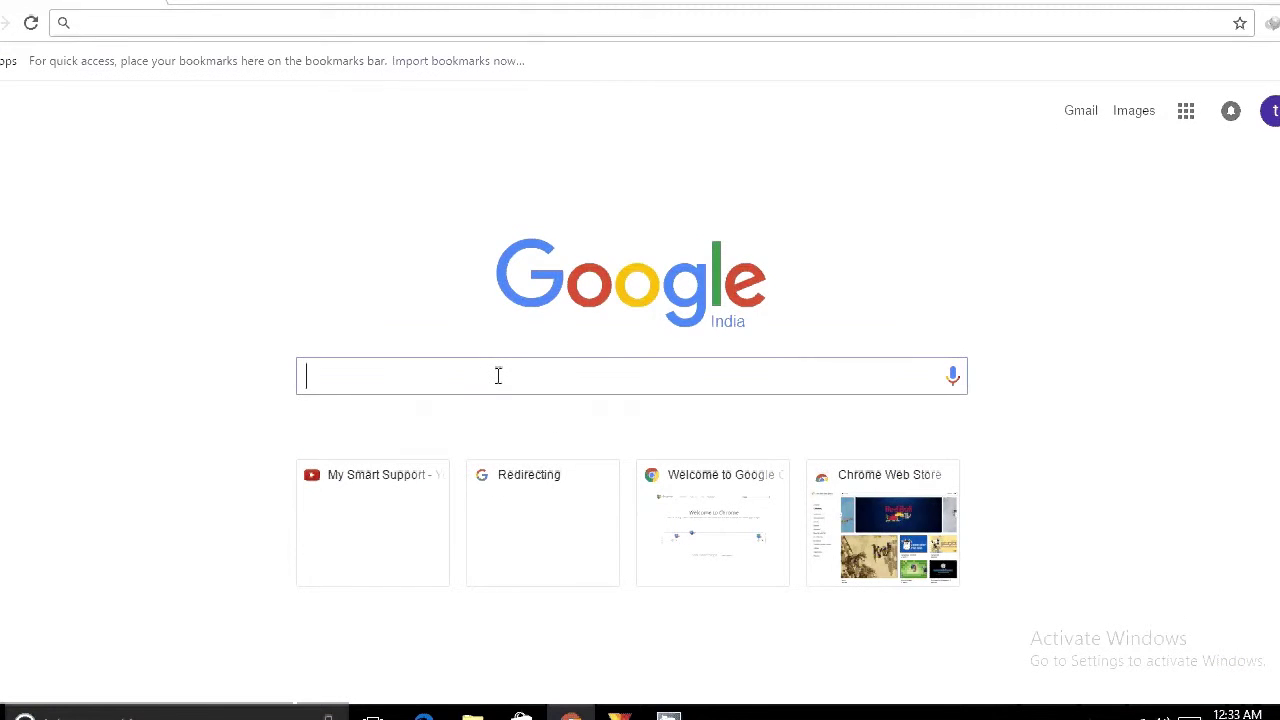
pyautogui.write('y')
pyautogui.press('Down')
pyautogui.press('Return')
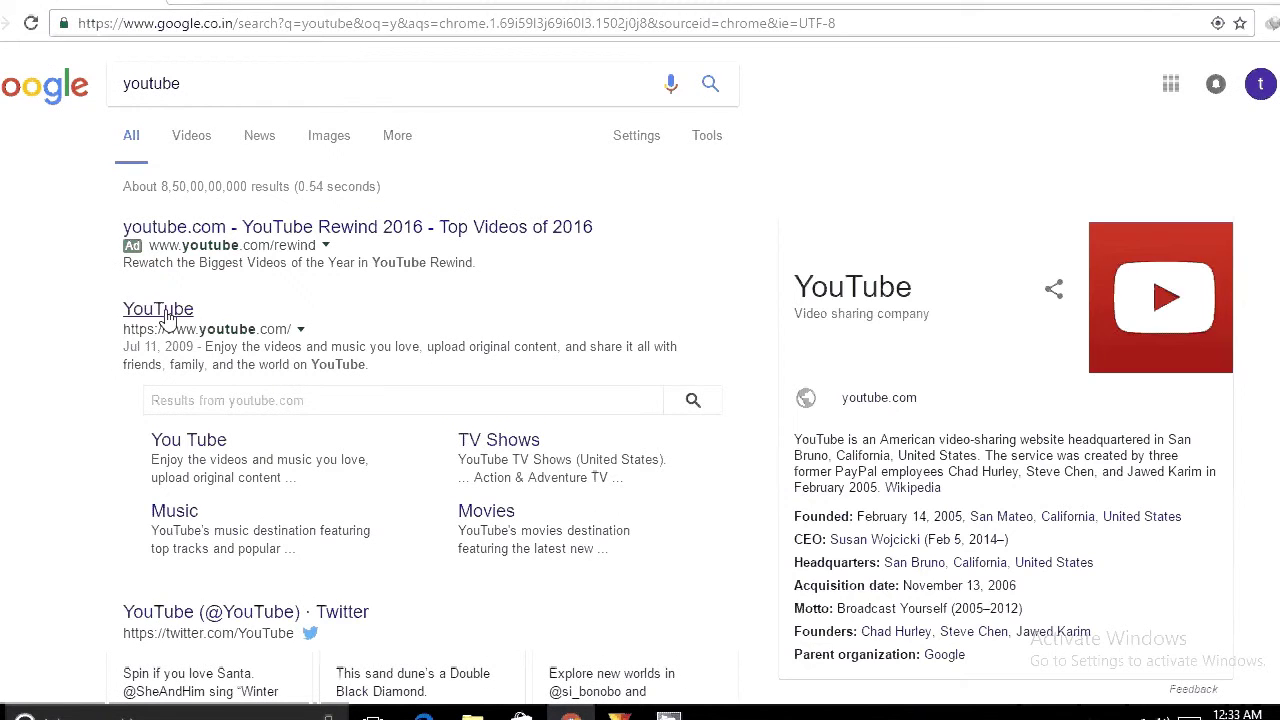
pyautogui.click(167, 313)
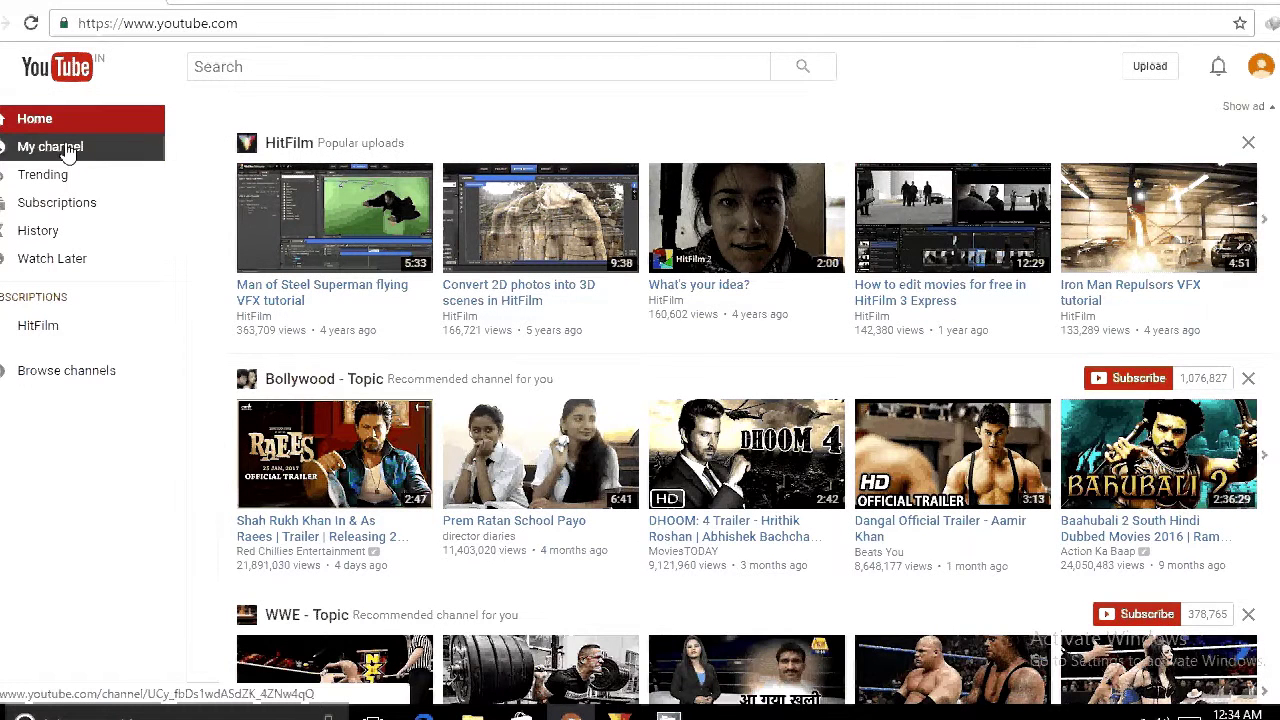
# Go from My channel through Video Manager to Channel Status and features, checking the Monetization card
pyautogui.click(66, 147)
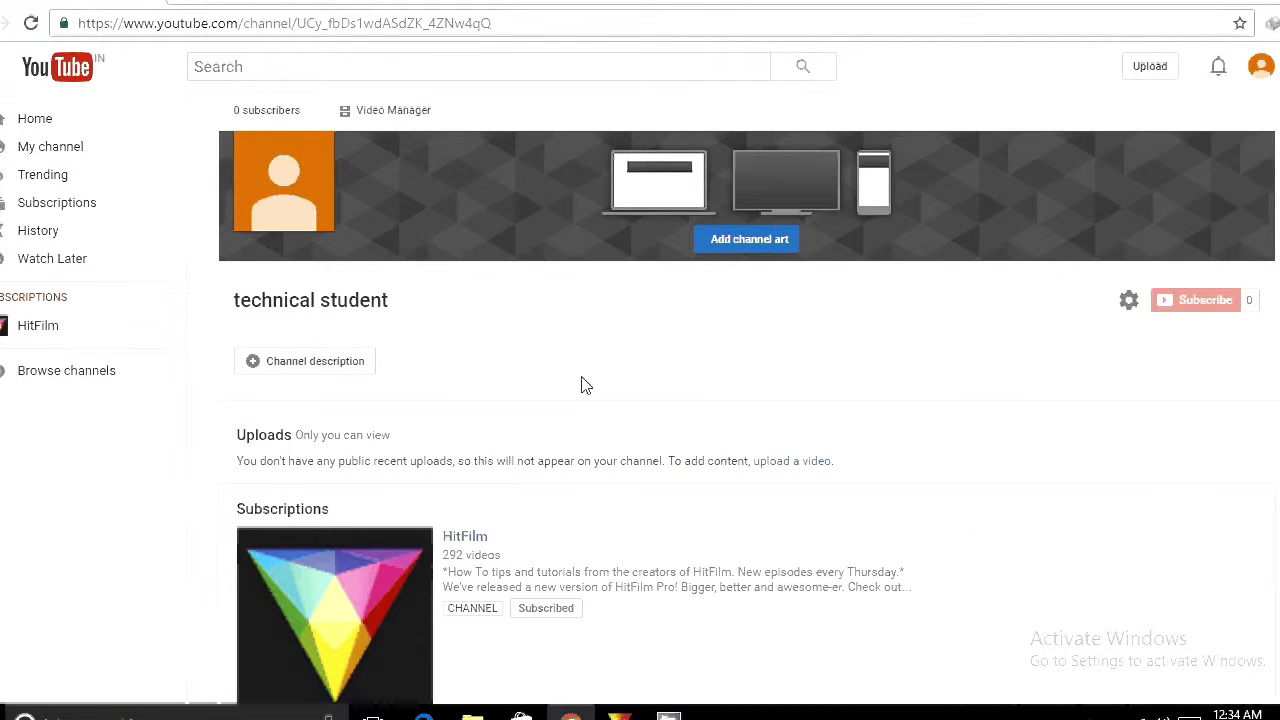
pyautogui.click(371, 112)
pyautogui.click(74, 148)
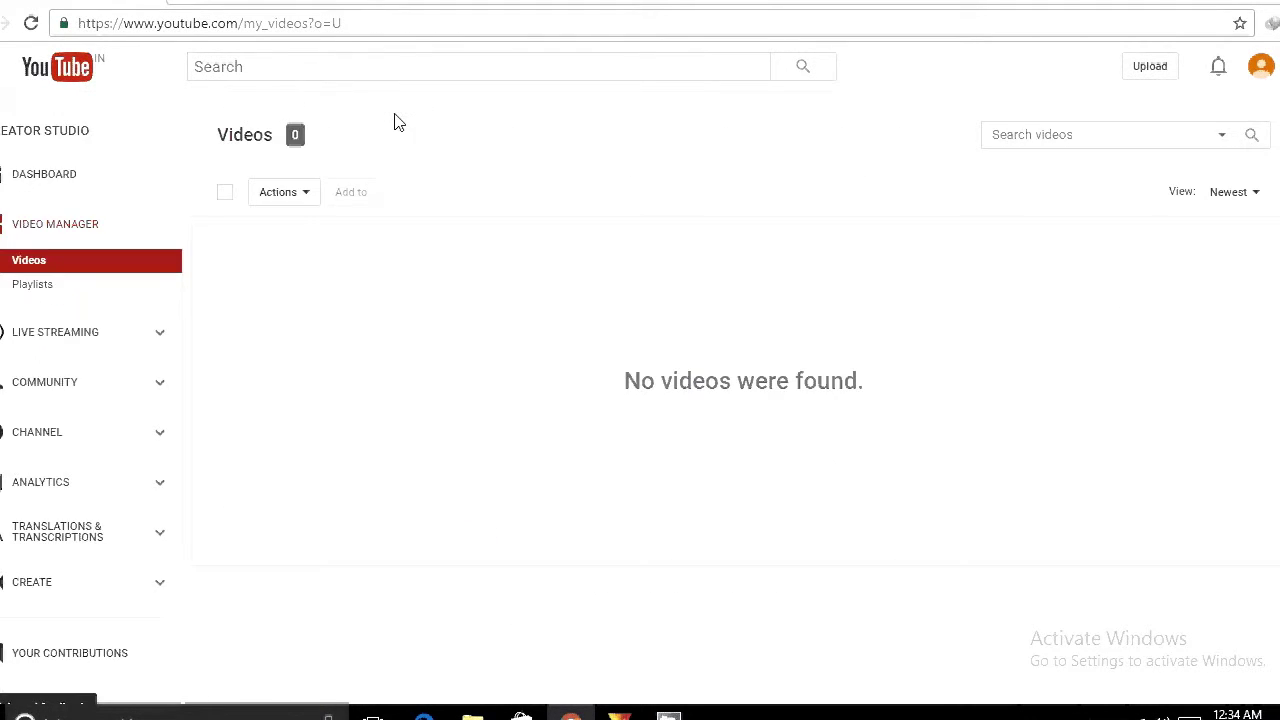
pyautogui.click(4, 440)
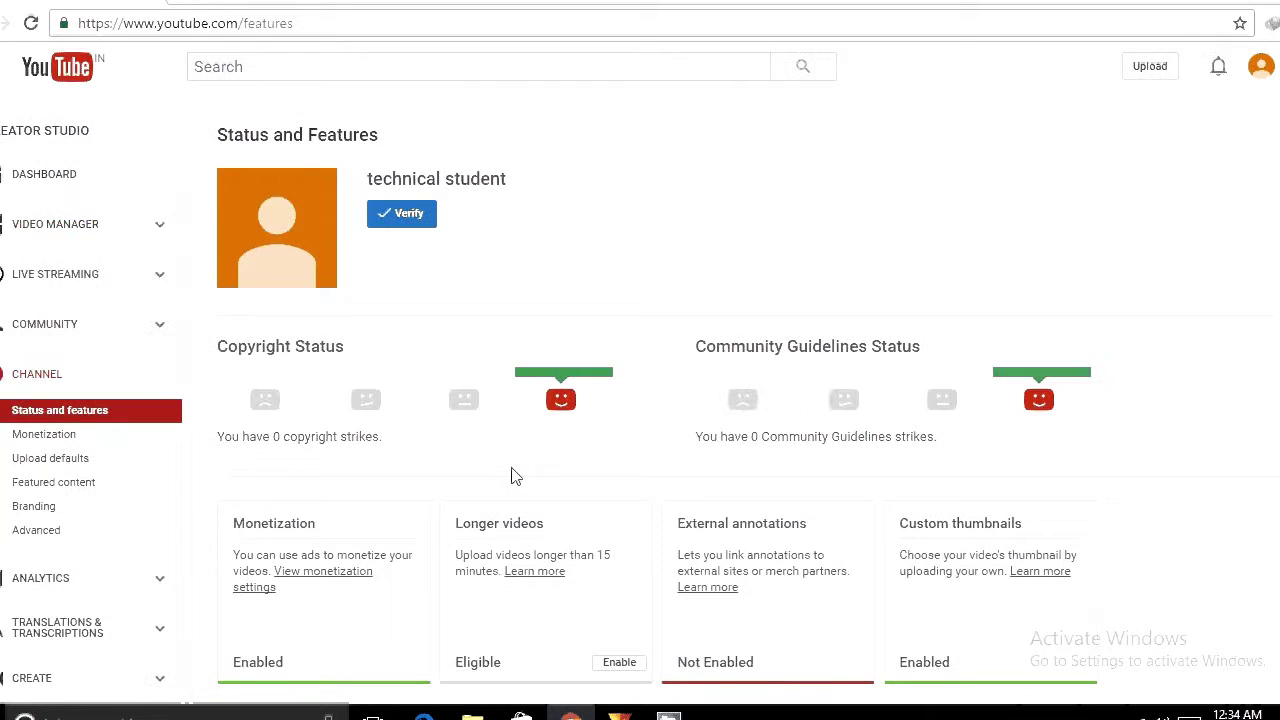
pyautogui.scroll(-3, 512, 476)
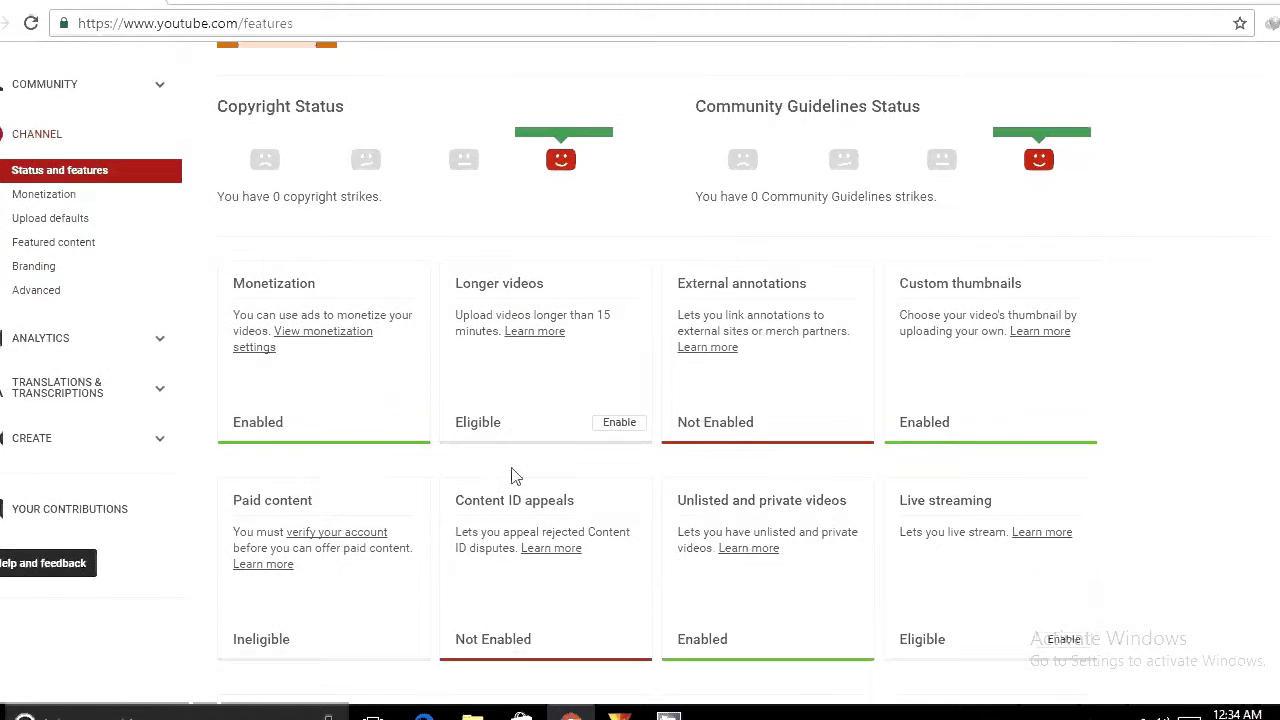
pyautogui.scroll(1, 512, 476)
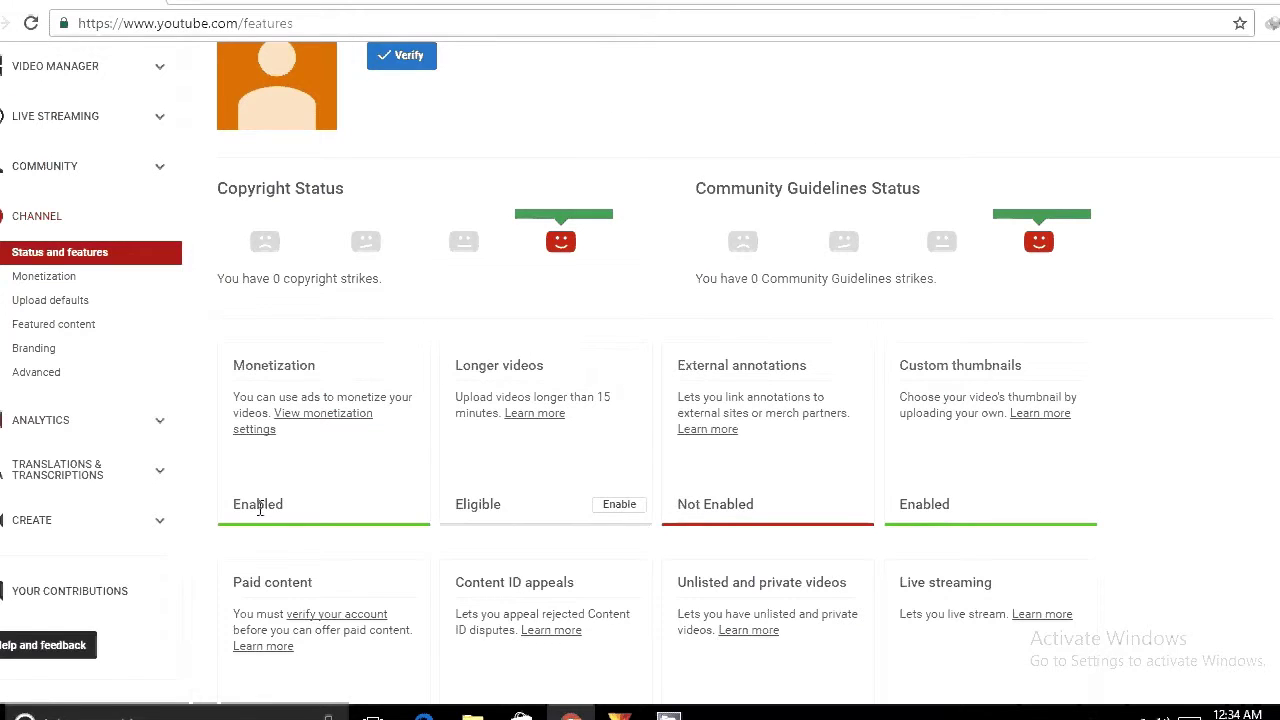
# From the monetization settings, start Set up AdSense and continue to the AdSense redirect
pyautogui.click(325, 421)
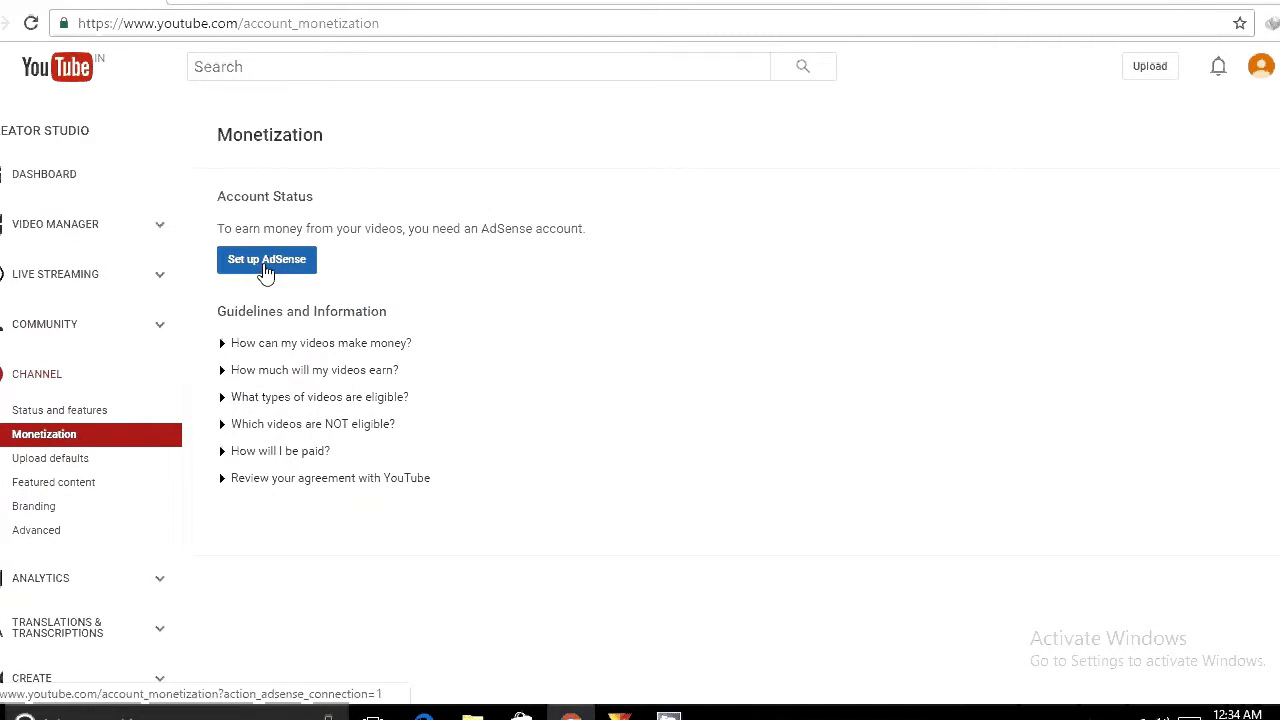
pyautogui.click(266, 268)
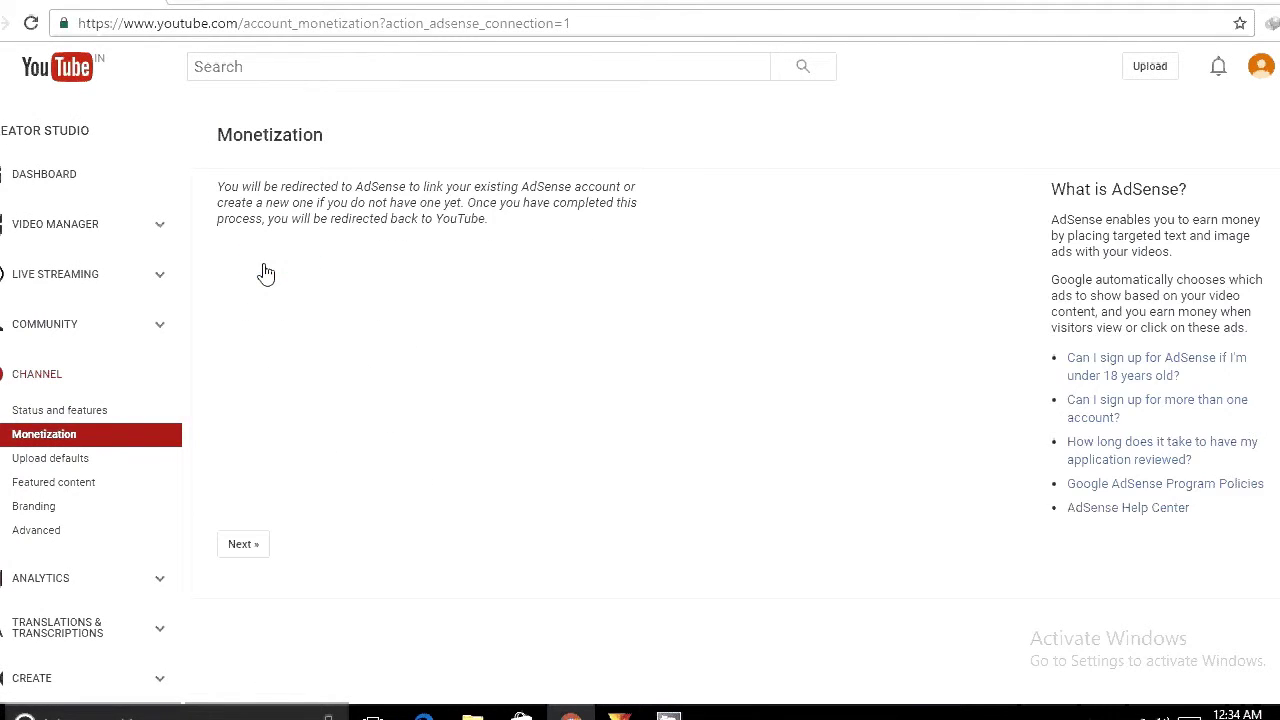
pyautogui.click(250, 544)
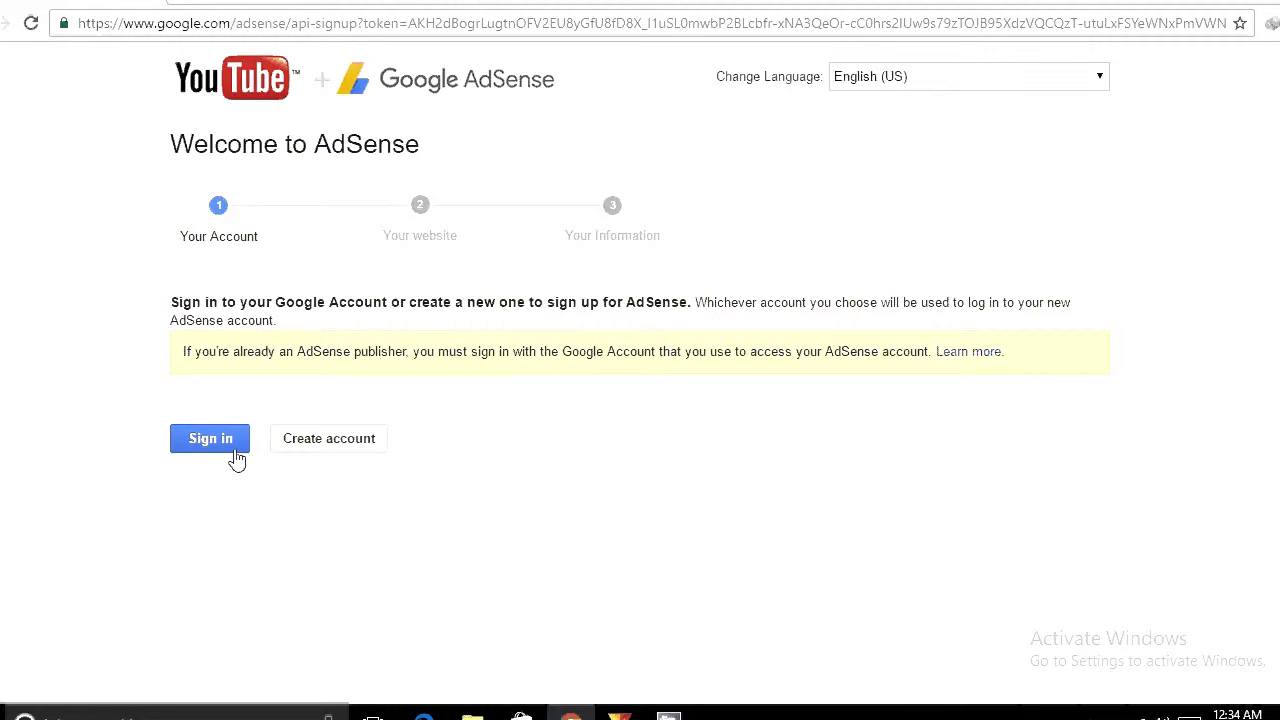
# Sign in to AdSense and save the YouTube website details with English content language
pyautogui.click(210, 439)
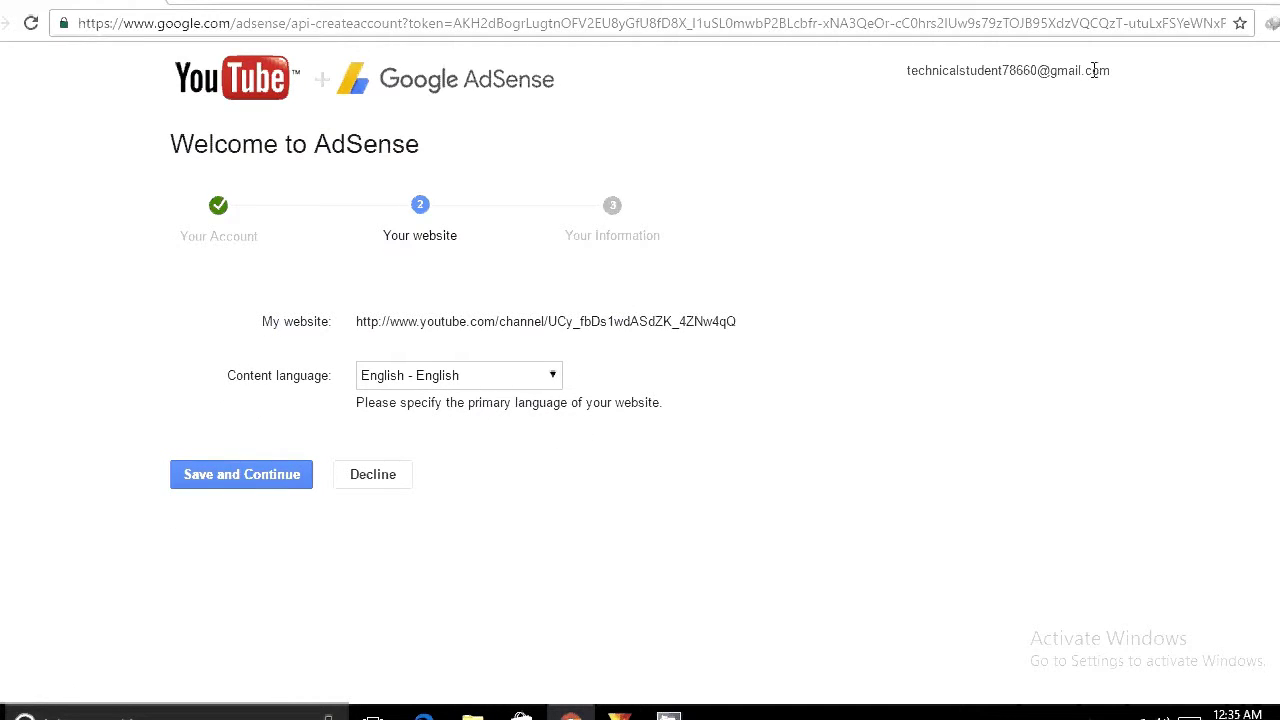
pyautogui.moveTo(930, 66); pyautogui.dragTo(881, 107)
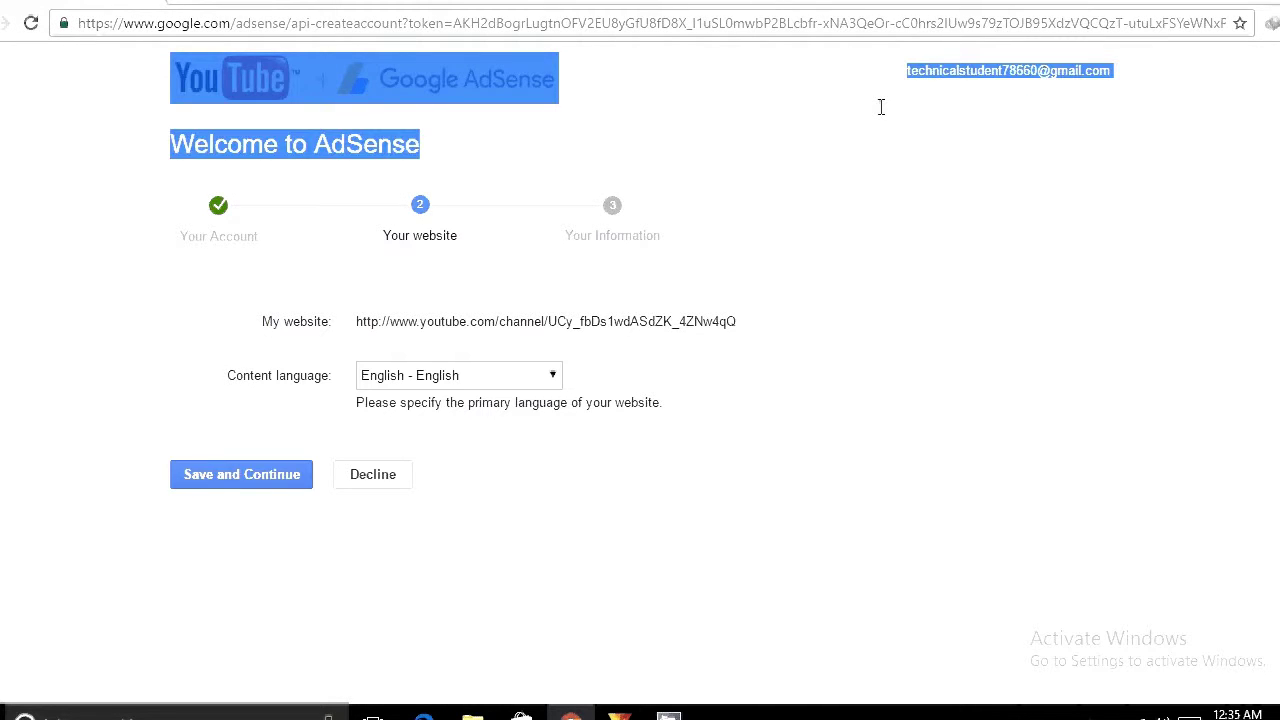
pyautogui.click(709, 205)
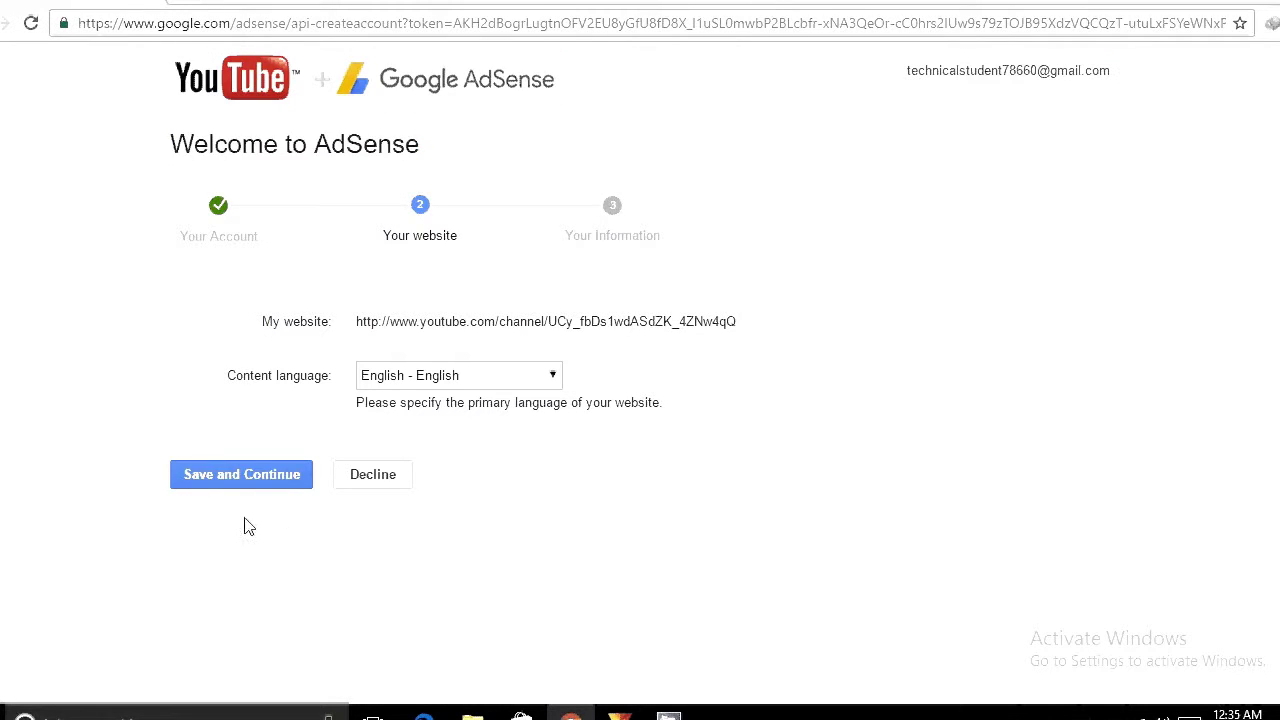
pyautogui.click(215, 489)
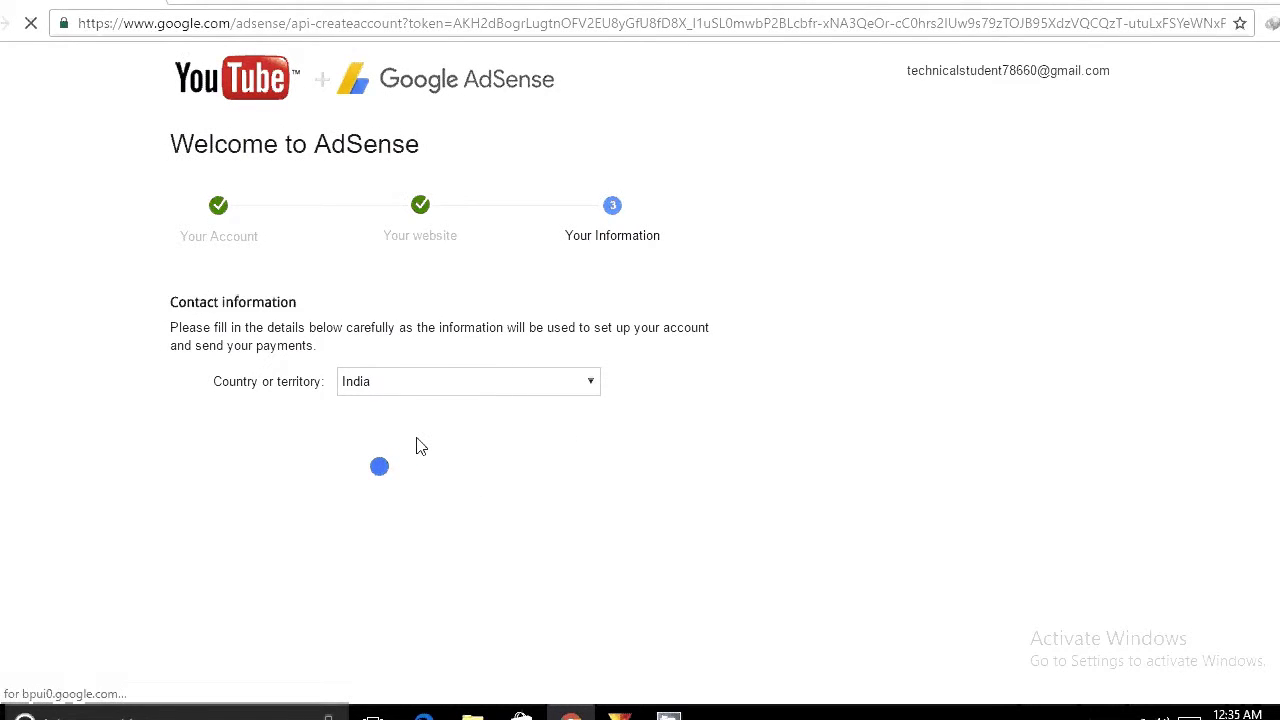
# Set the time zone to (UTC+05:30) Kolkata and keep India as the country
pyautogui.click(437, 441)
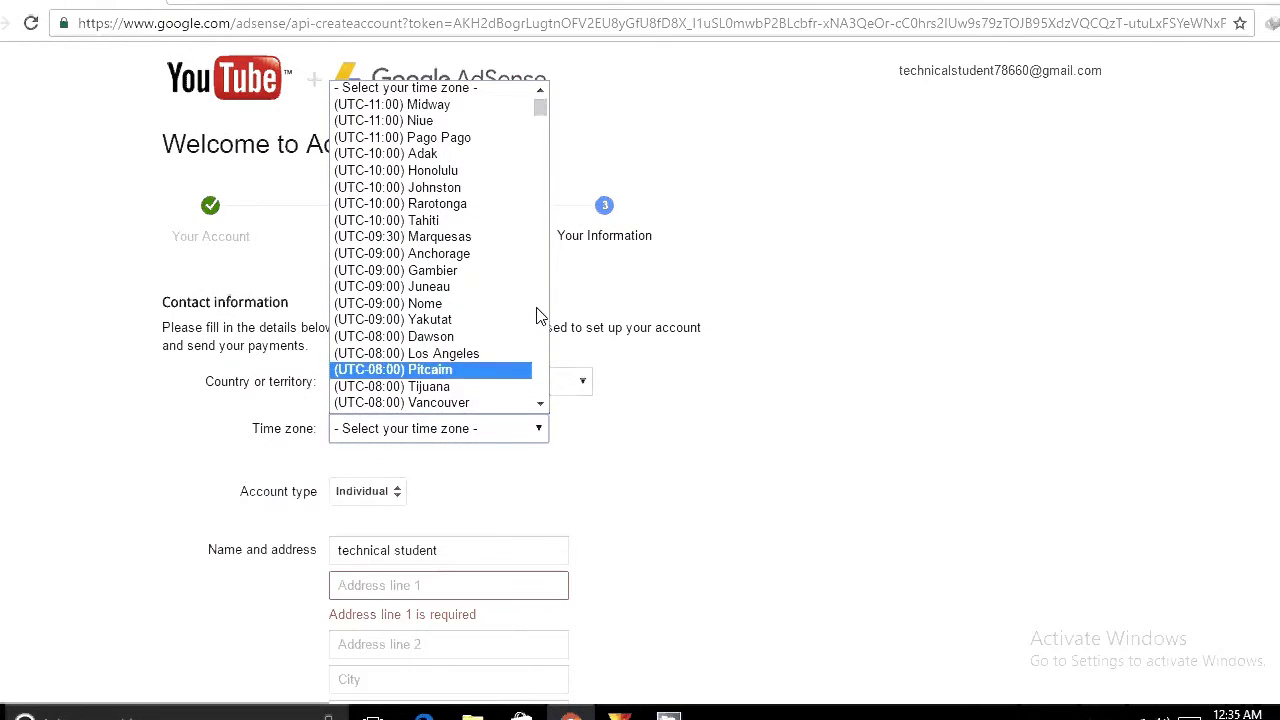
pyautogui.scroll(-20, 537, 316)
pyautogui.scroll(-20, 536, 316)
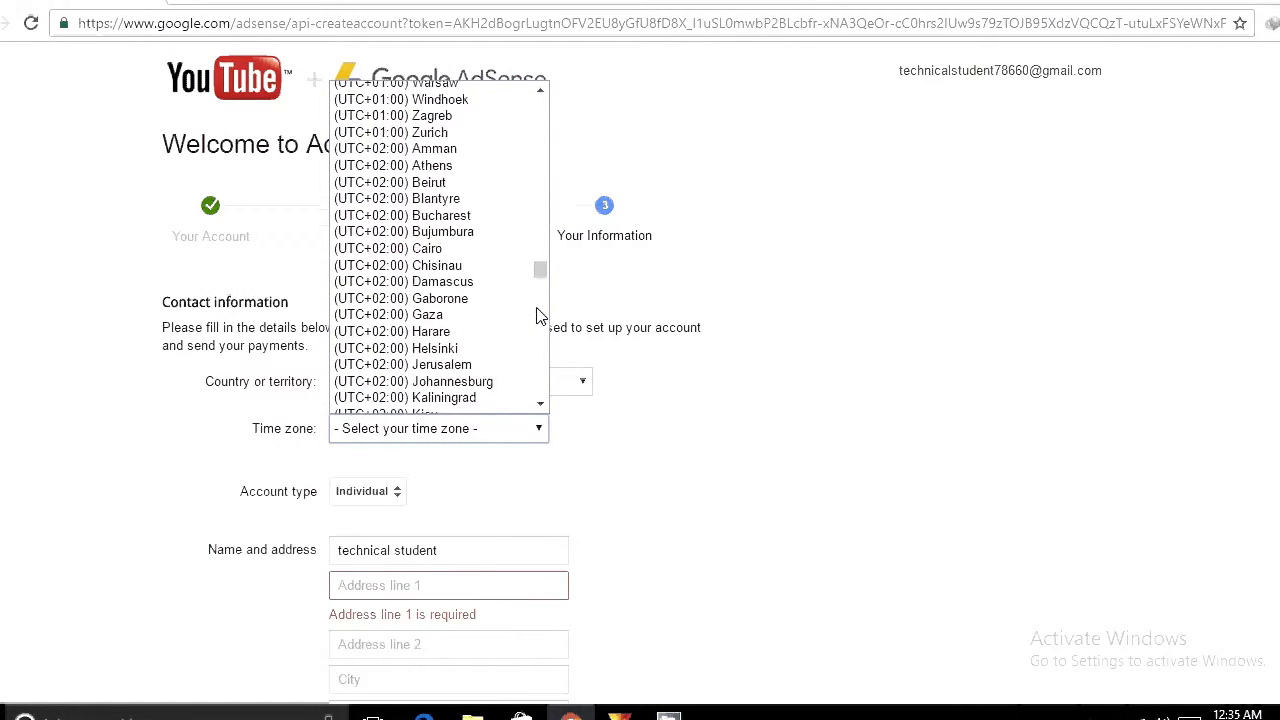
pyautogui.scroll(-1, 537, 314)
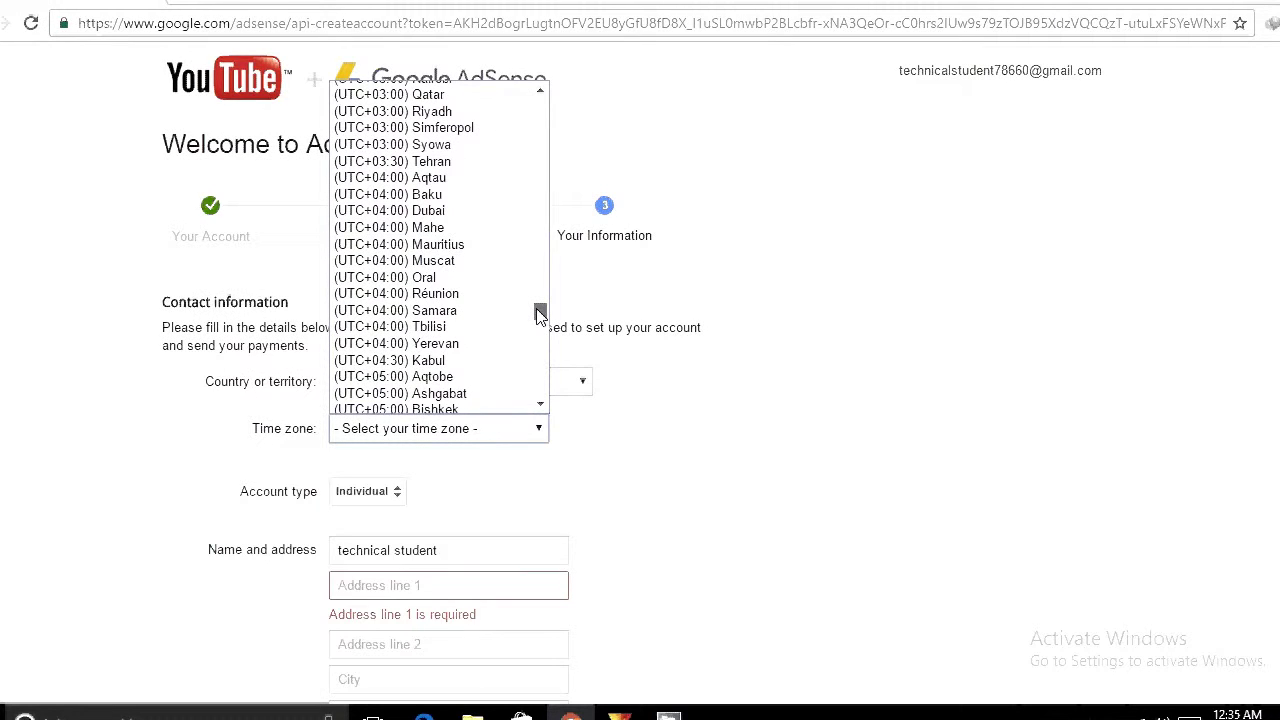
pyautogui.moveTo(537, 316); pyautogui.dragTo(497, 320)
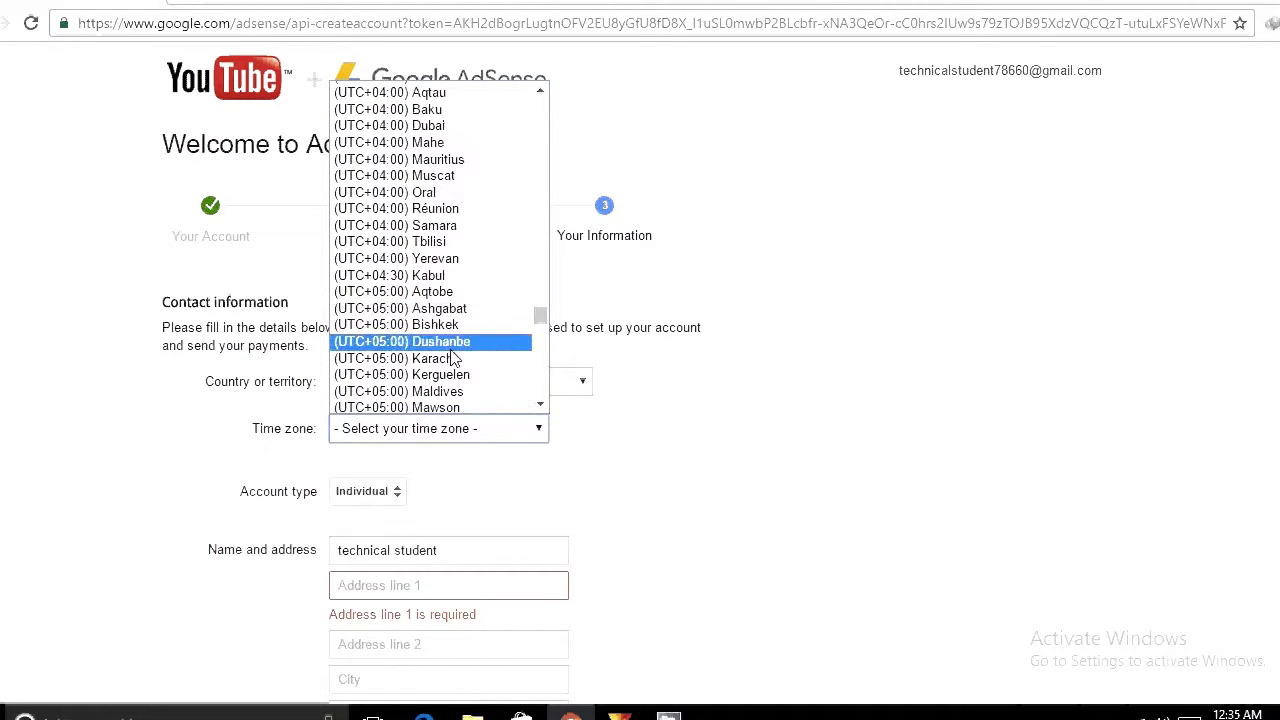
pyautogui.scroll(-3, 415, 385)
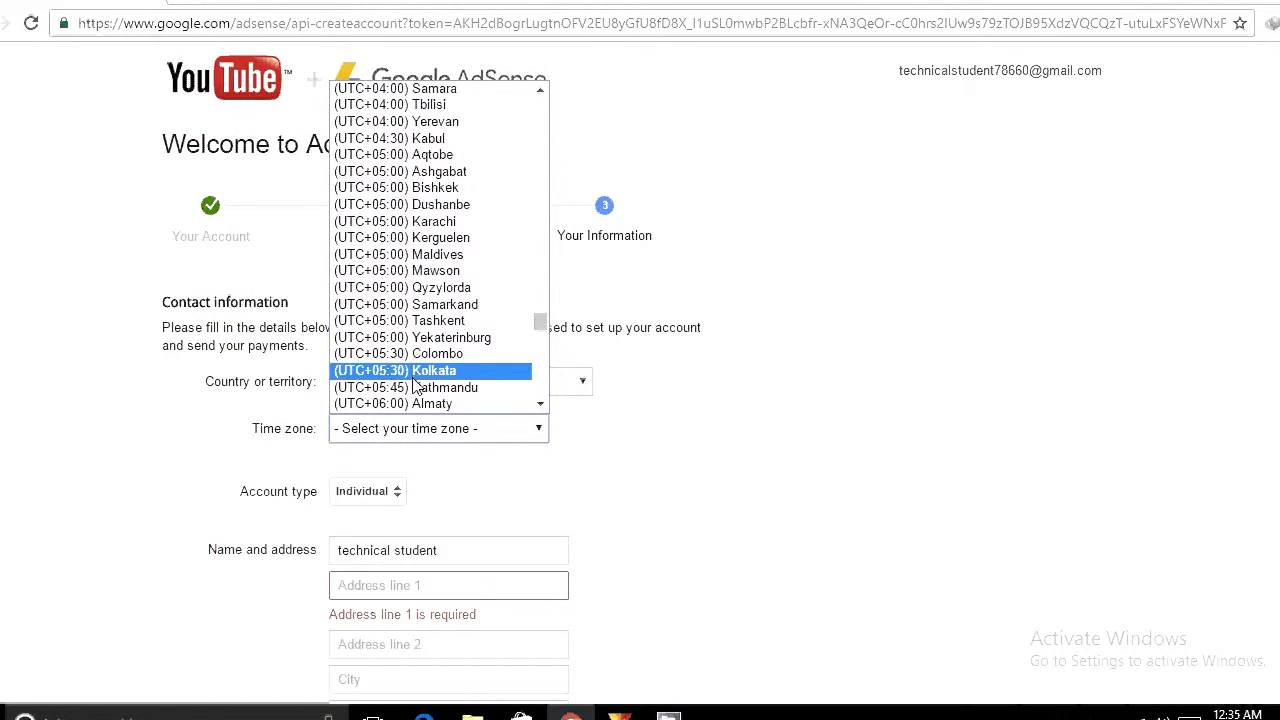
pyautogui.click(414, 377)
pyautogui.click(414, 383)
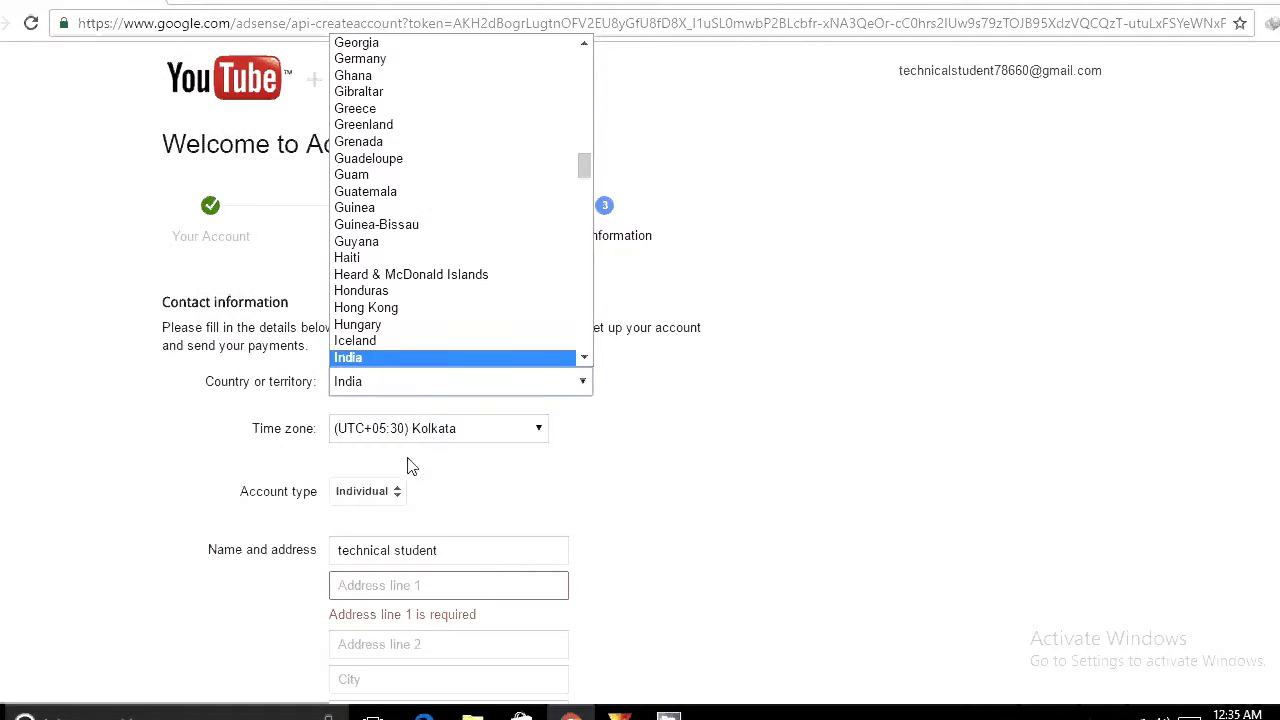
pyautogui.click(415, 392)
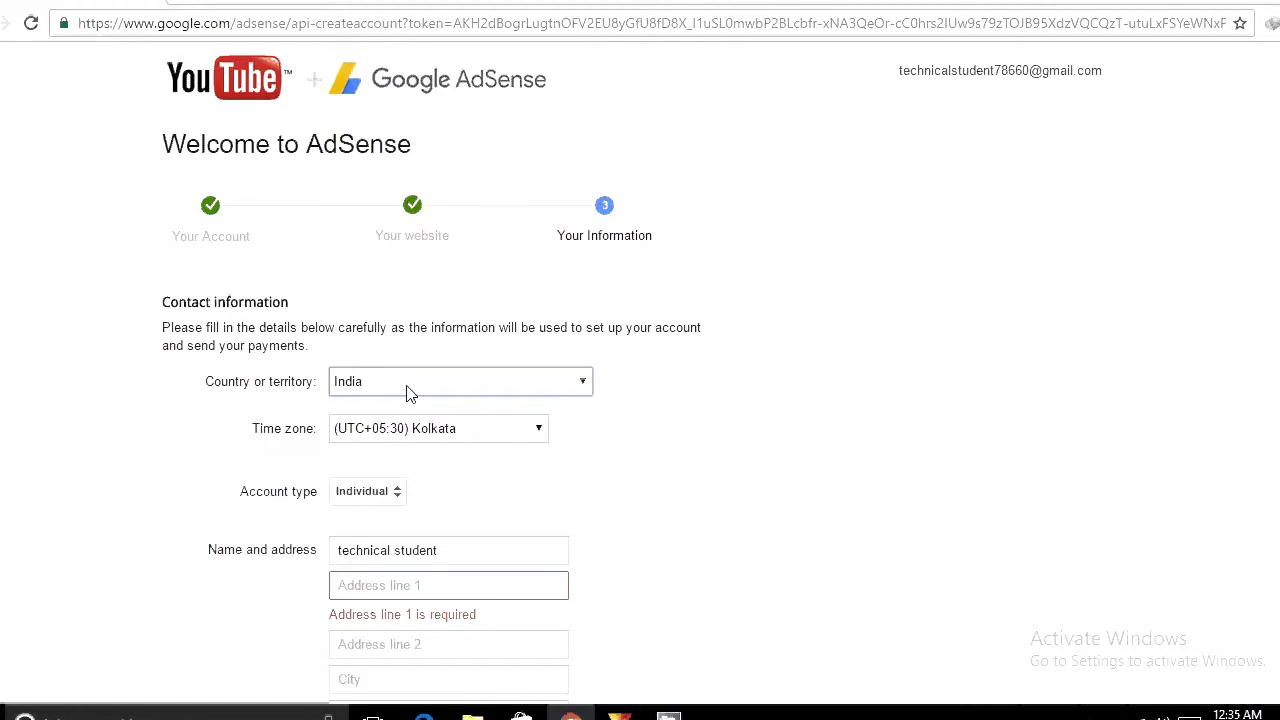
pyautogui.click(397, 501)
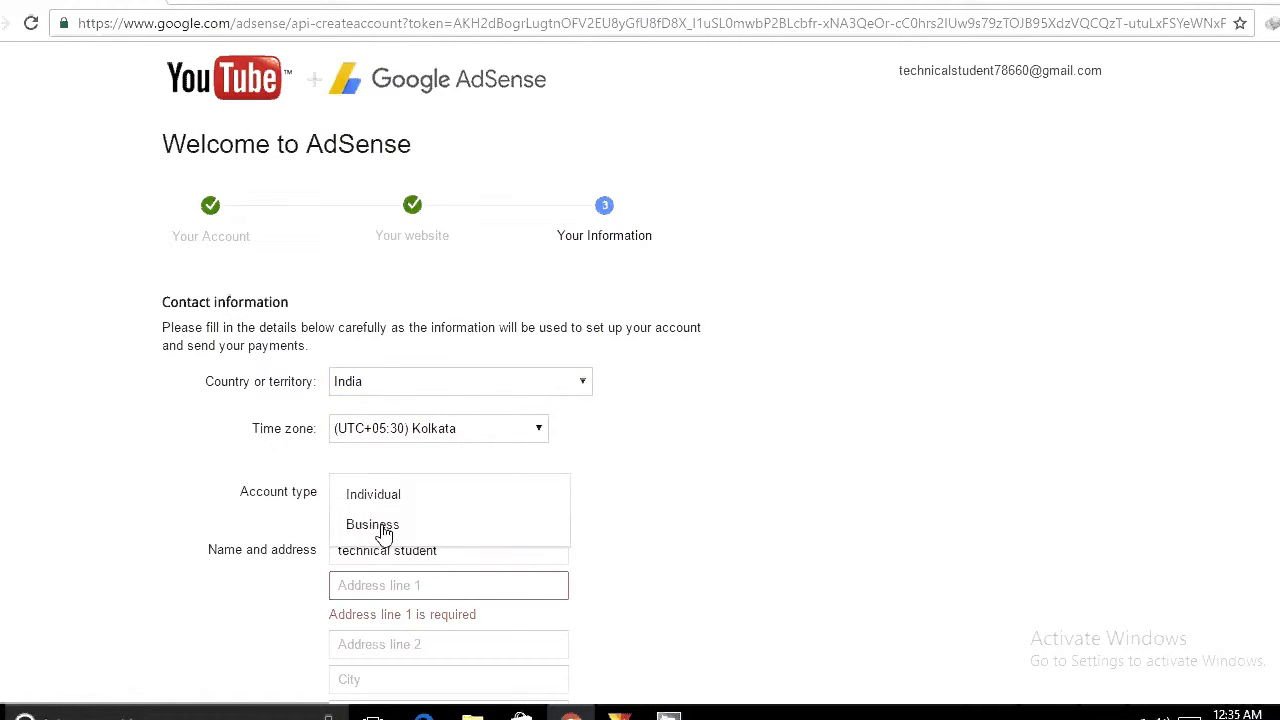
# Set the account type to Individual after briefly choosing Business
pyautogui.click(375, 525)
pyautogui.scroll(-1, 481, 492)
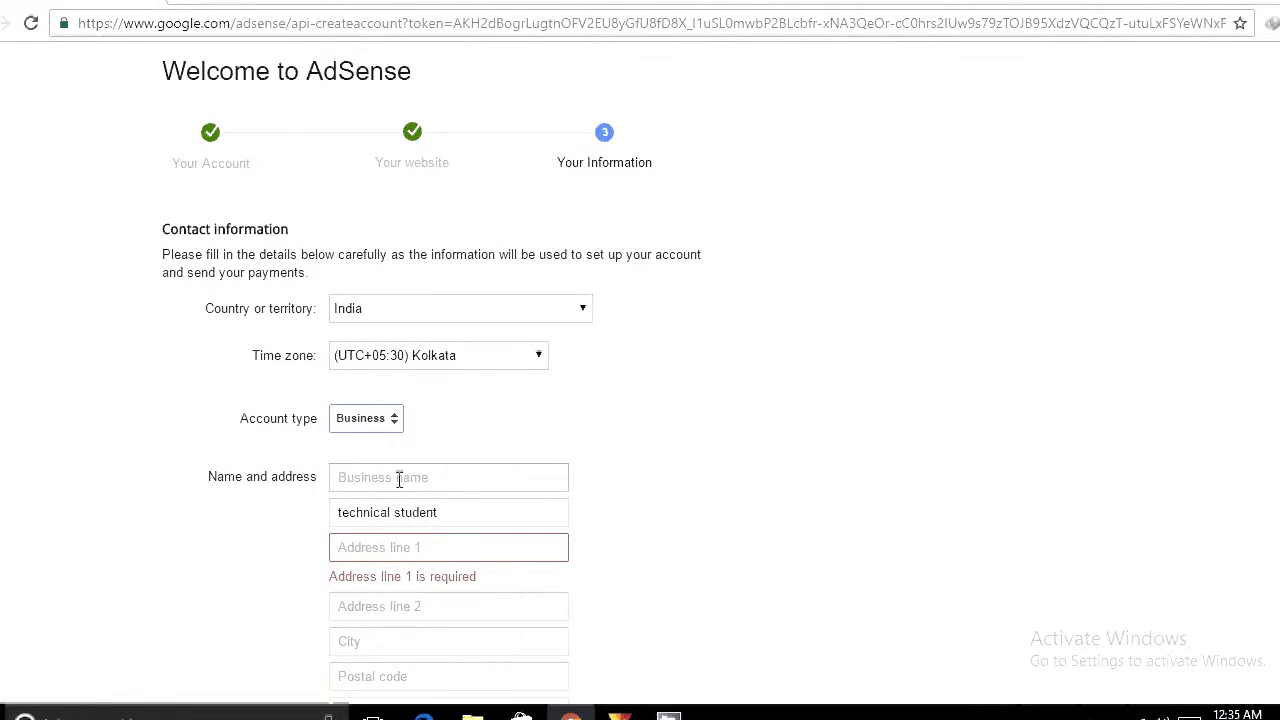
pyautogui.click(393, 477)
pyautogui.scroll(-2, 392, 477)
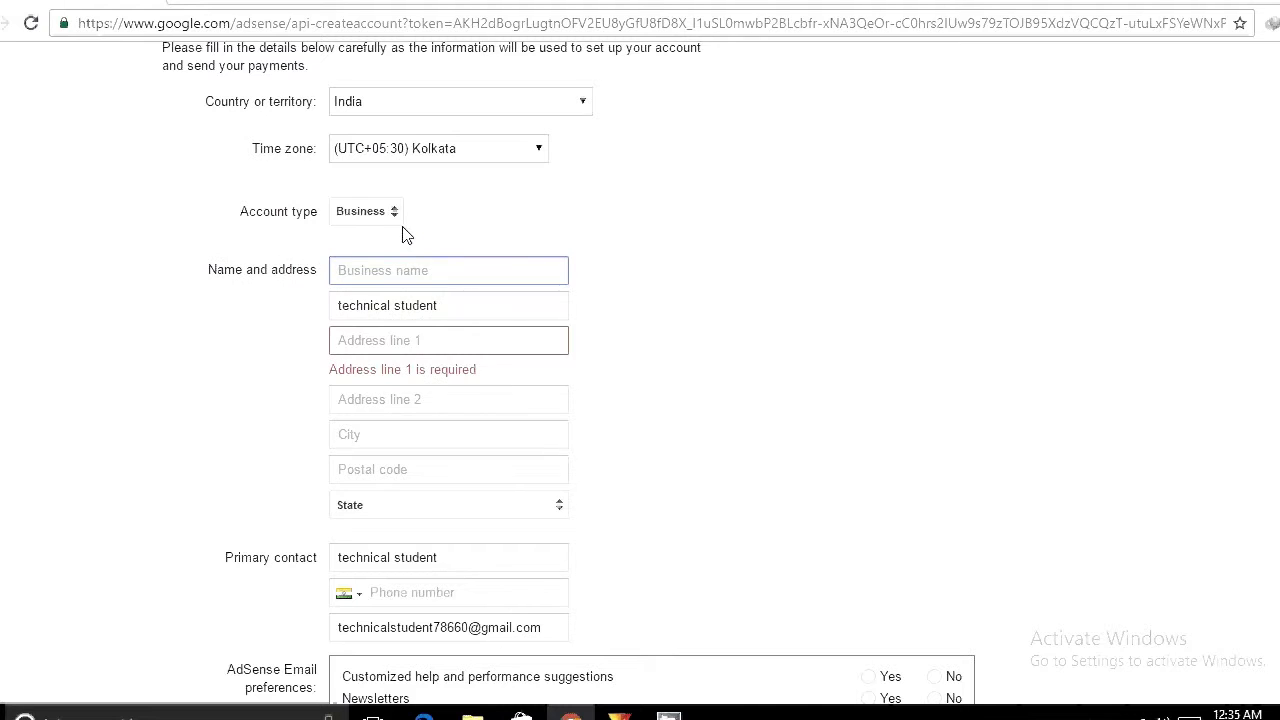
pyautogui.click(392, 212)
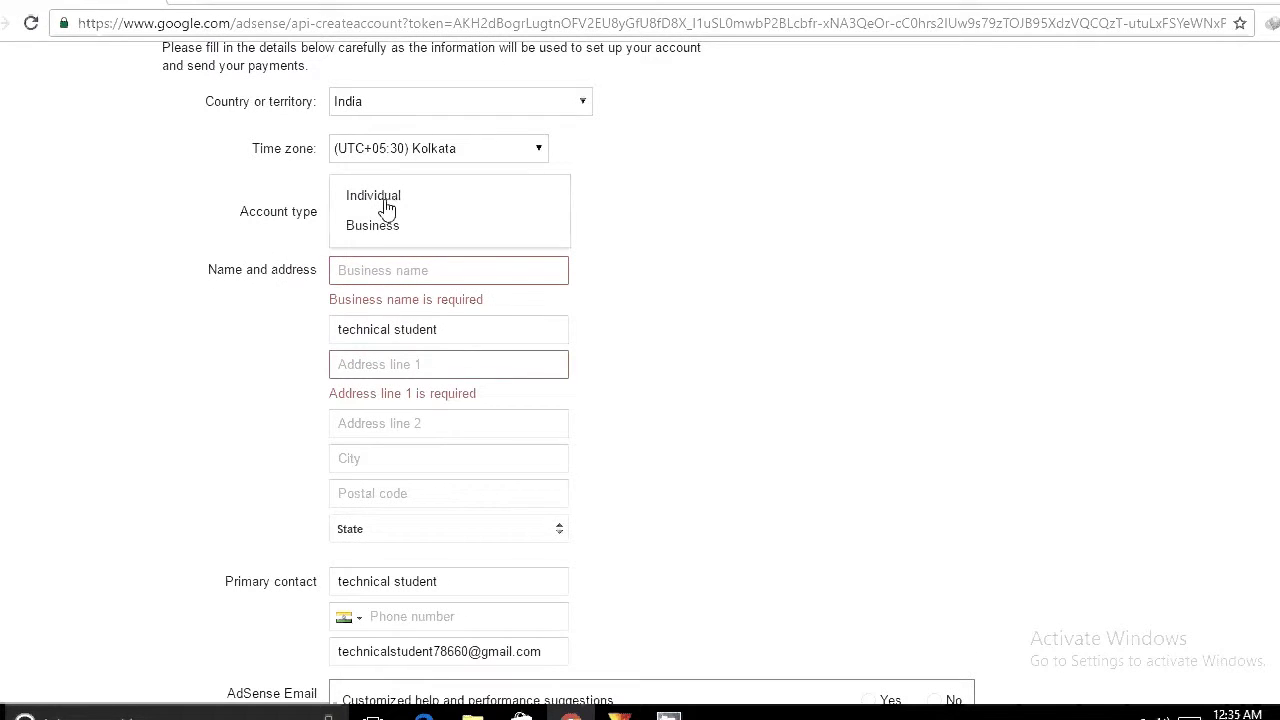
pyautogui.click(388, 197)
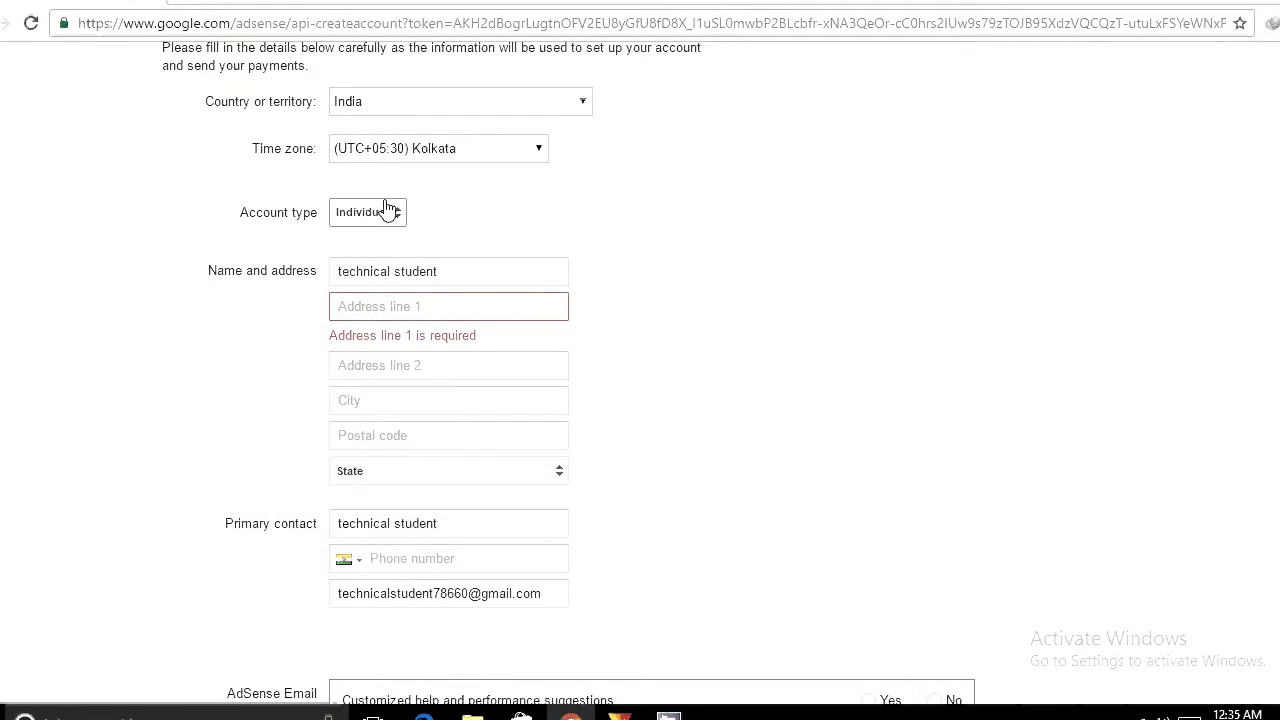
# Enter the payee's first and second street address lines
pyautogui.click(400, 307)
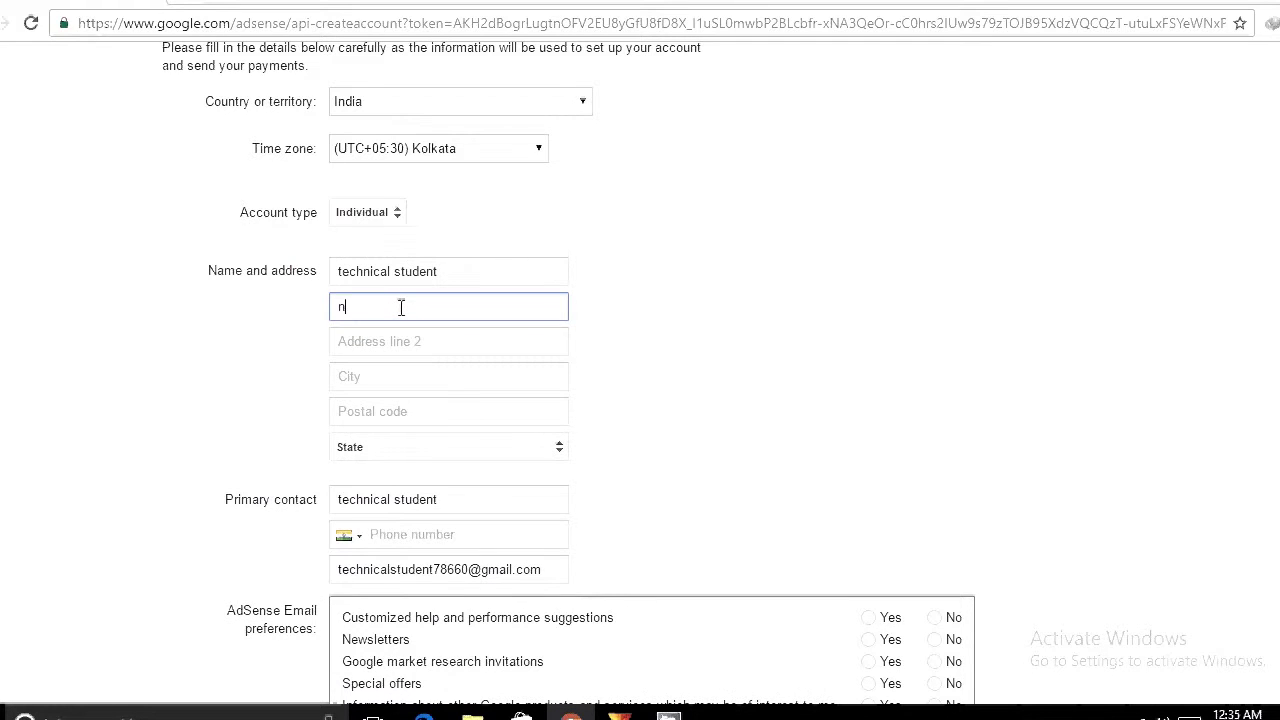
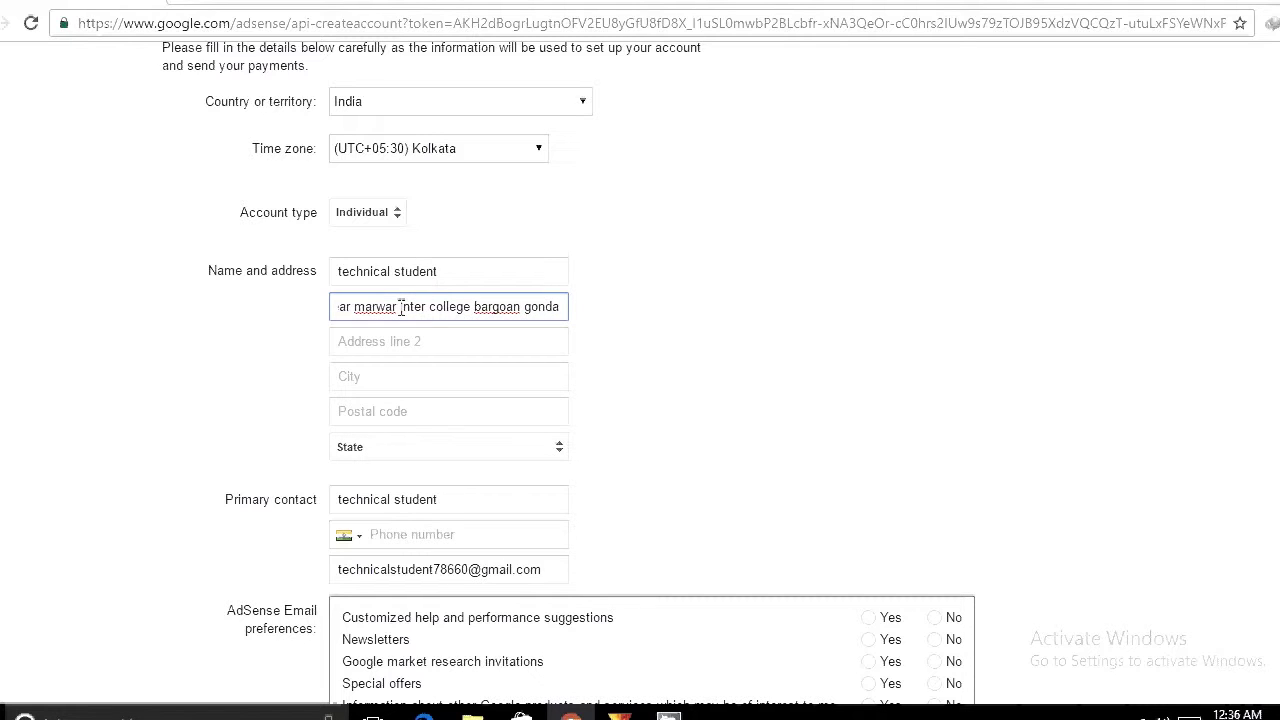
pyautogui.press('Tab')
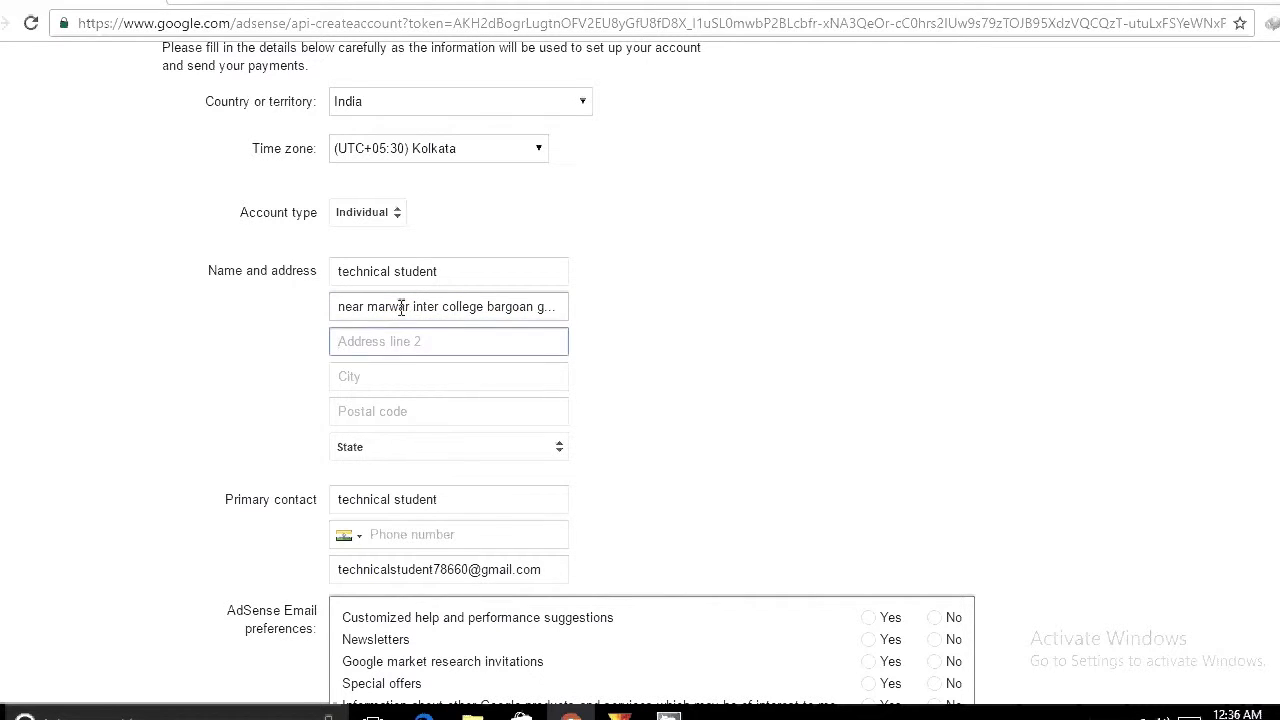
pyautogui.write('n')
pyautogui.press('BackSpace')
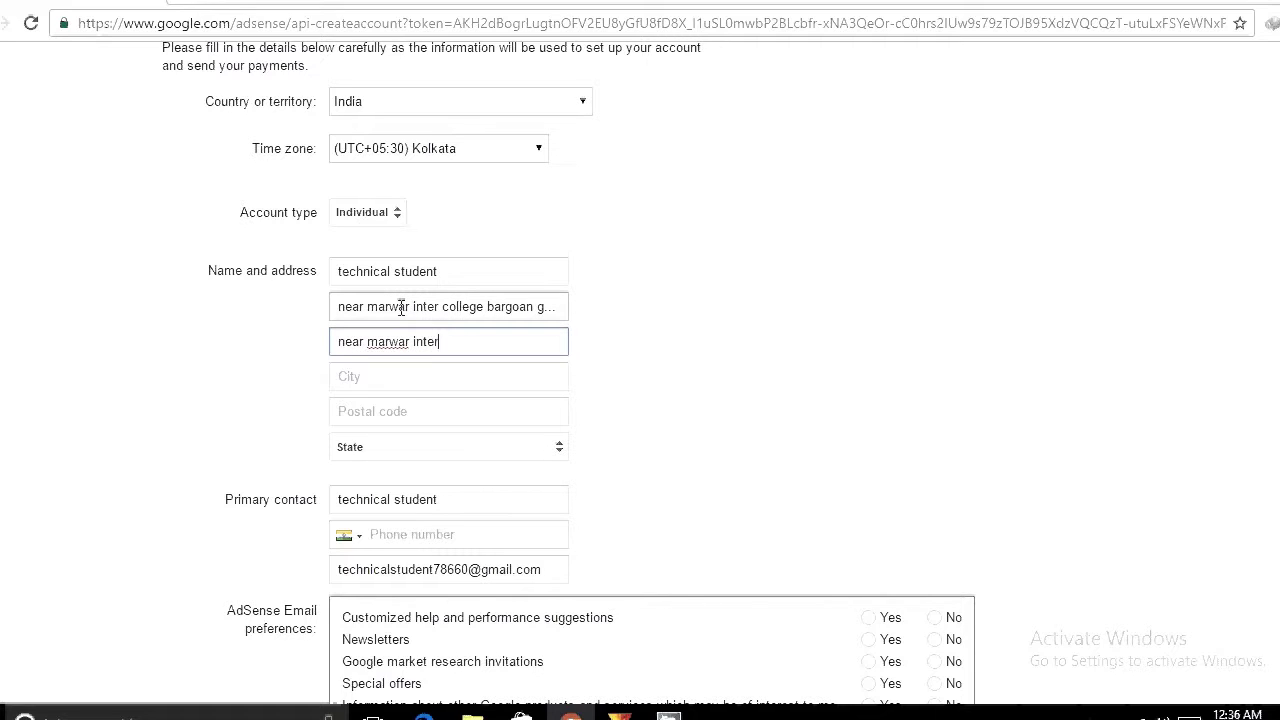
# Fill in the city and the postal code fields
pyautogui.press('Tab')
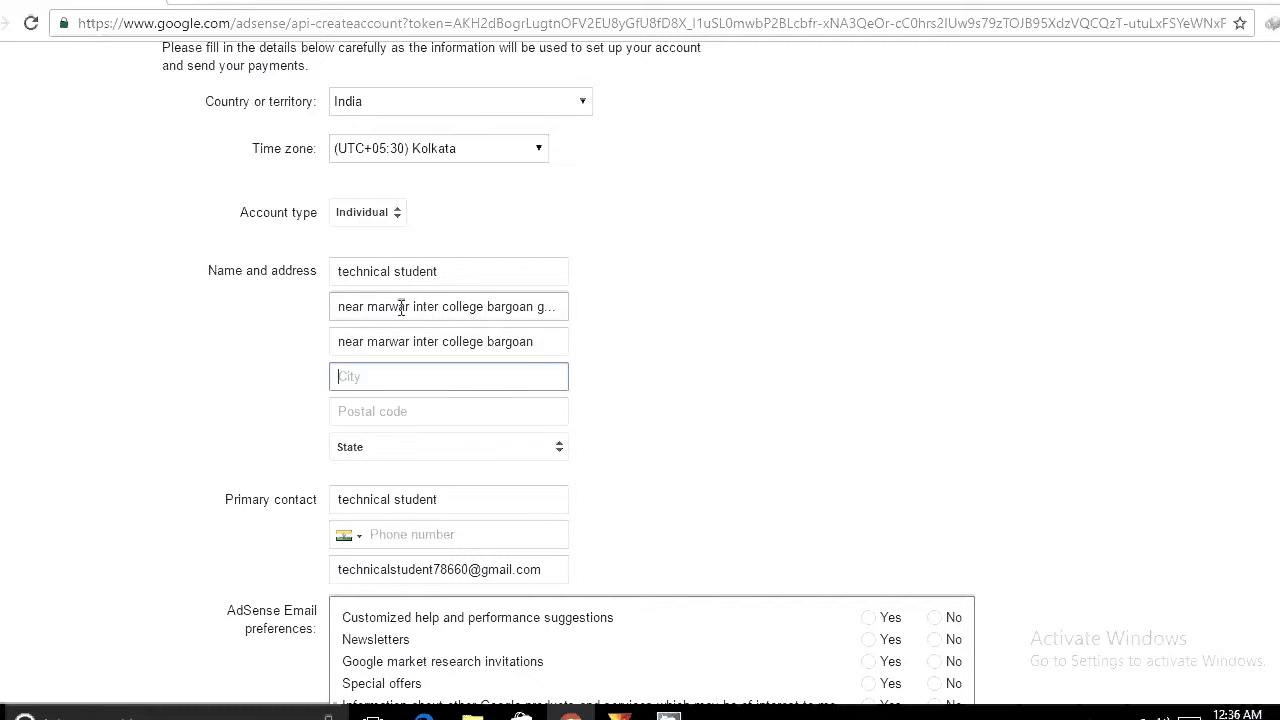
pyautogui.write('gonda')
pyautogui.press('Tab')
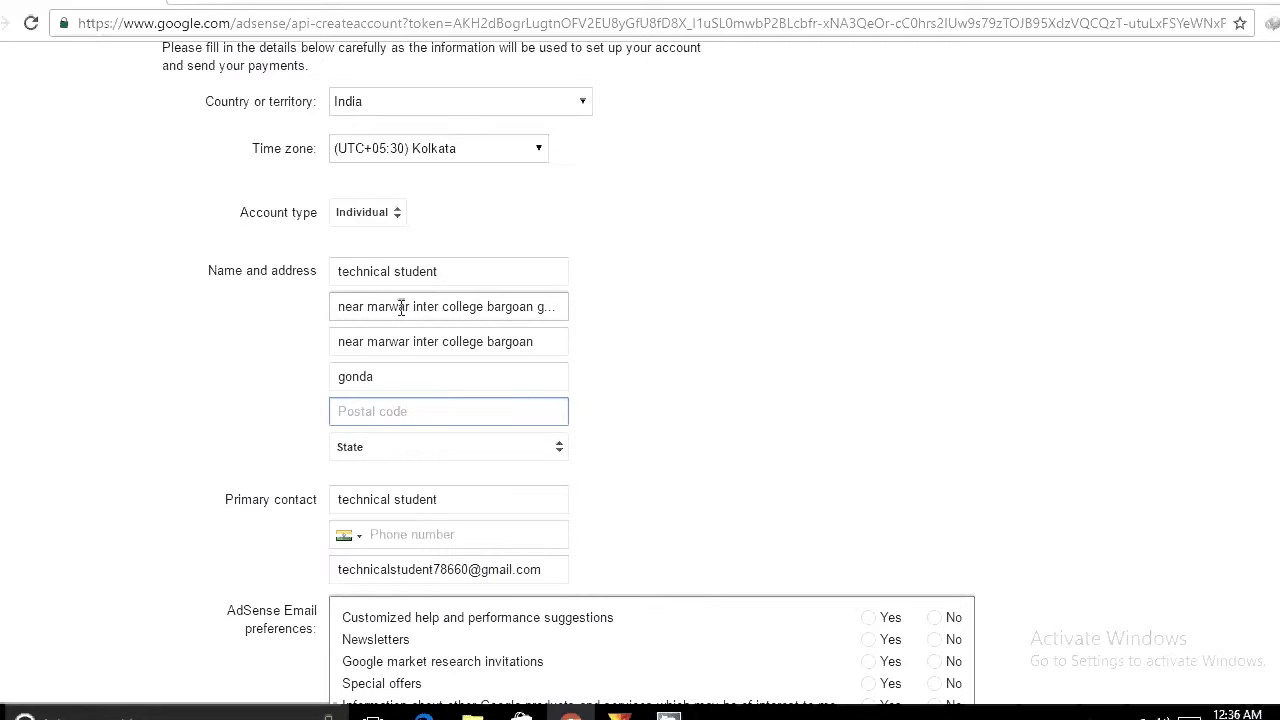
pyautogui.write('271002')
# Pick the account's state and enter the contact phone number
pyautogui.click(540, 448)
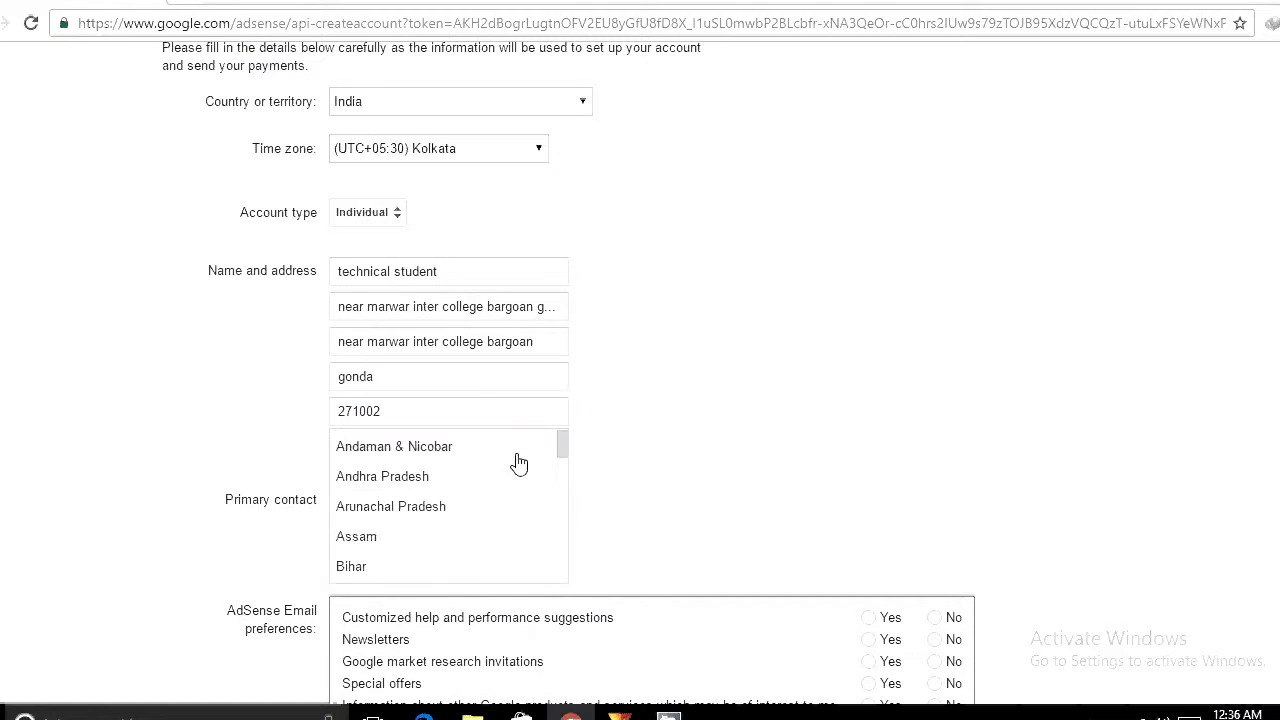
pyautogui.scroll(-12, 518, 463)
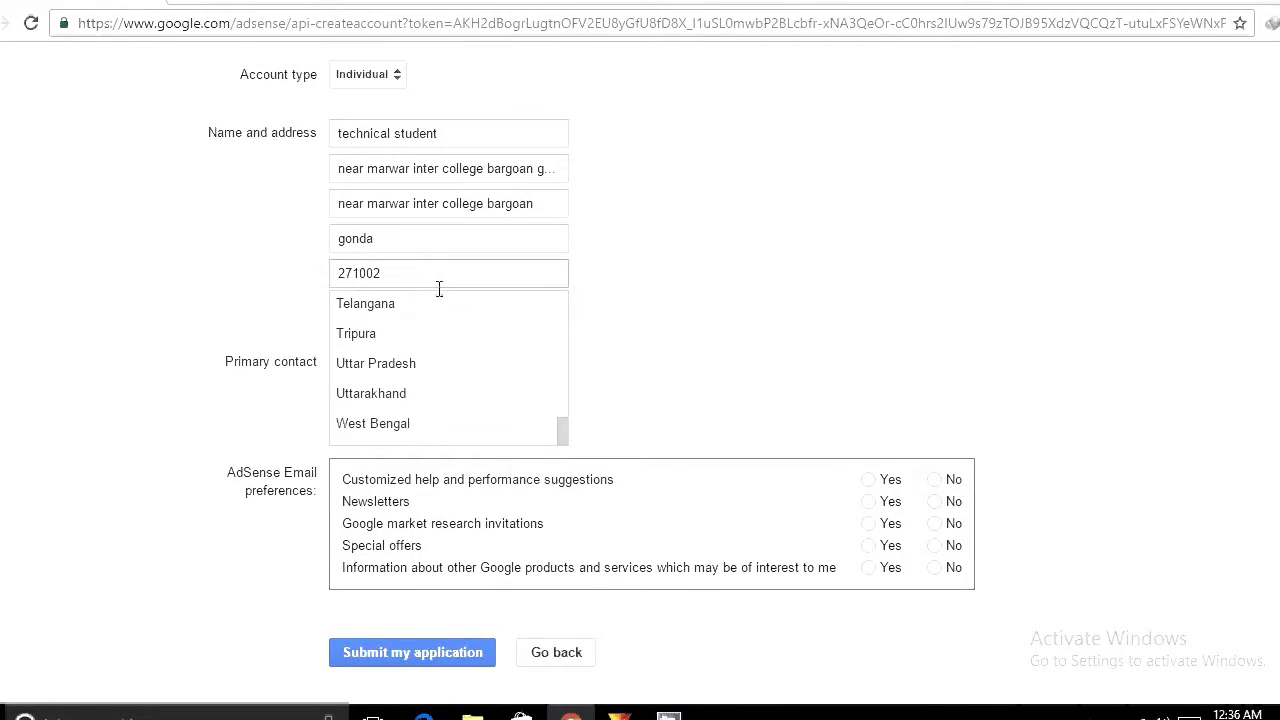
pyautogui.click(430, 364)
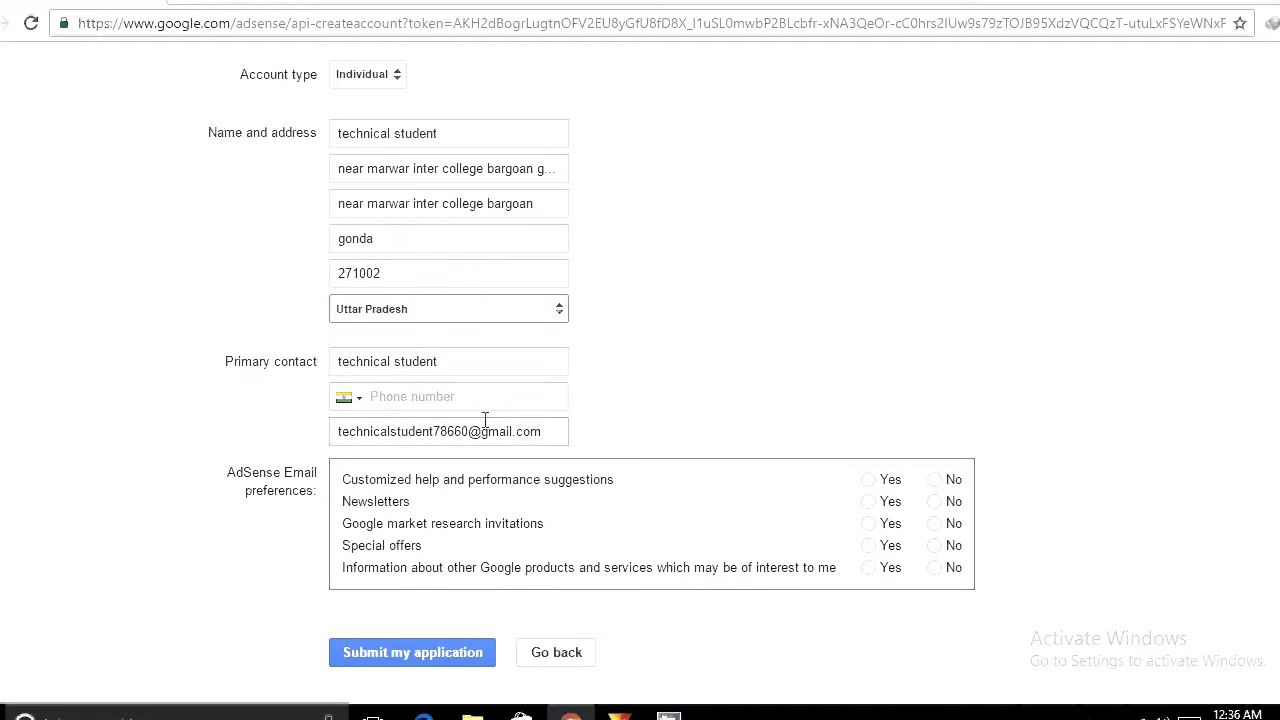
pyautogui.click(472, 404)
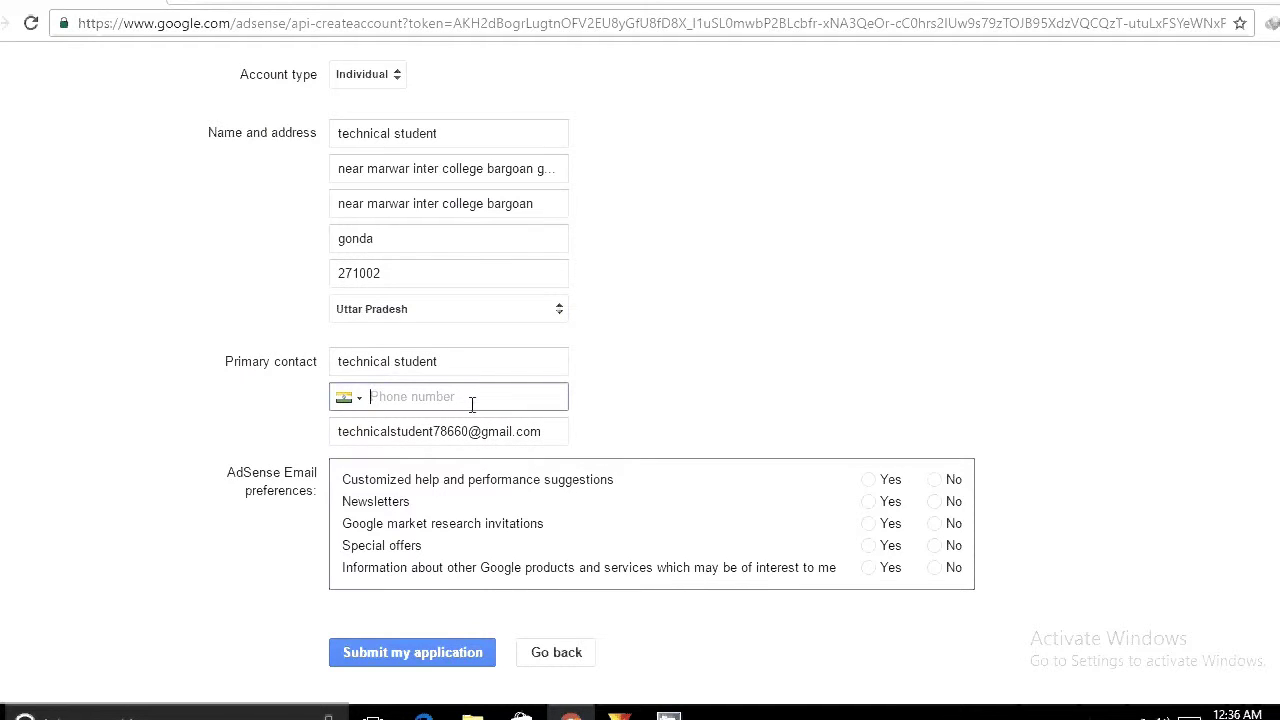
# Opt in to all four email preferences and submit the AdSense application
pyautogui.click(868, 502)
pyautogui.click(868, 524)
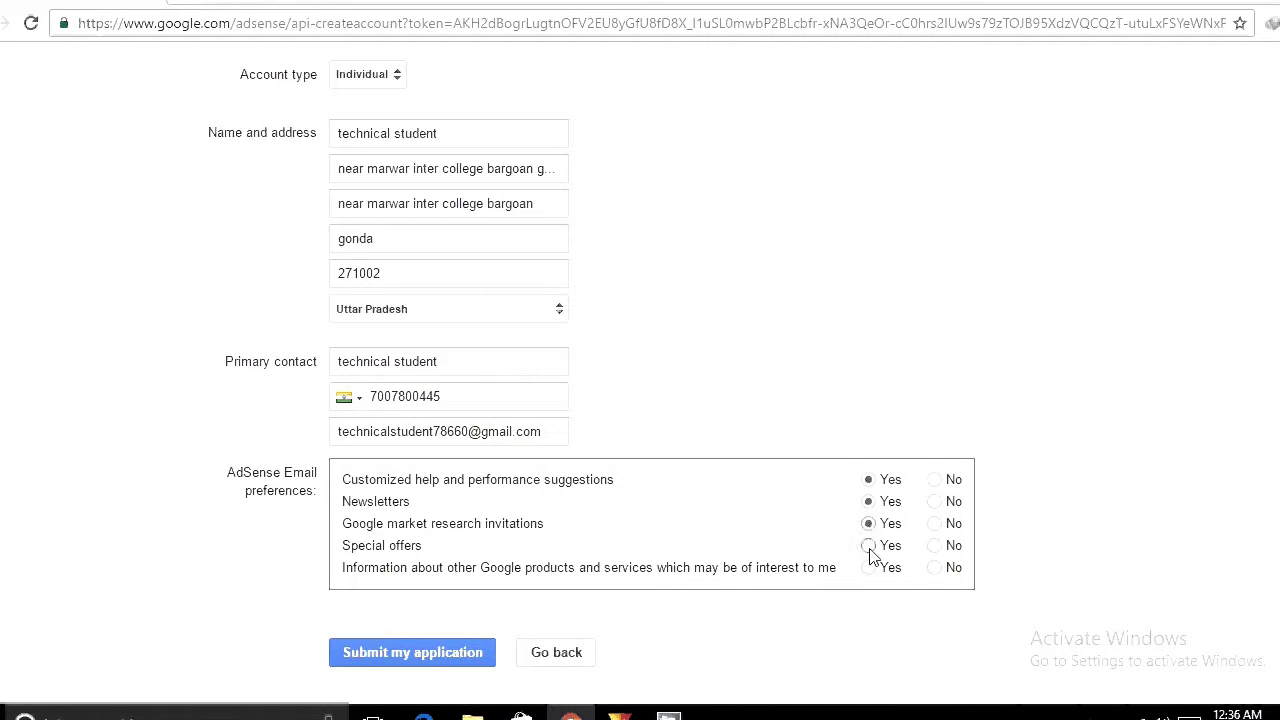
pyautogui.click(868, 546)
pyautogui.click(868, 568)
pyautogui.click(432, 652)
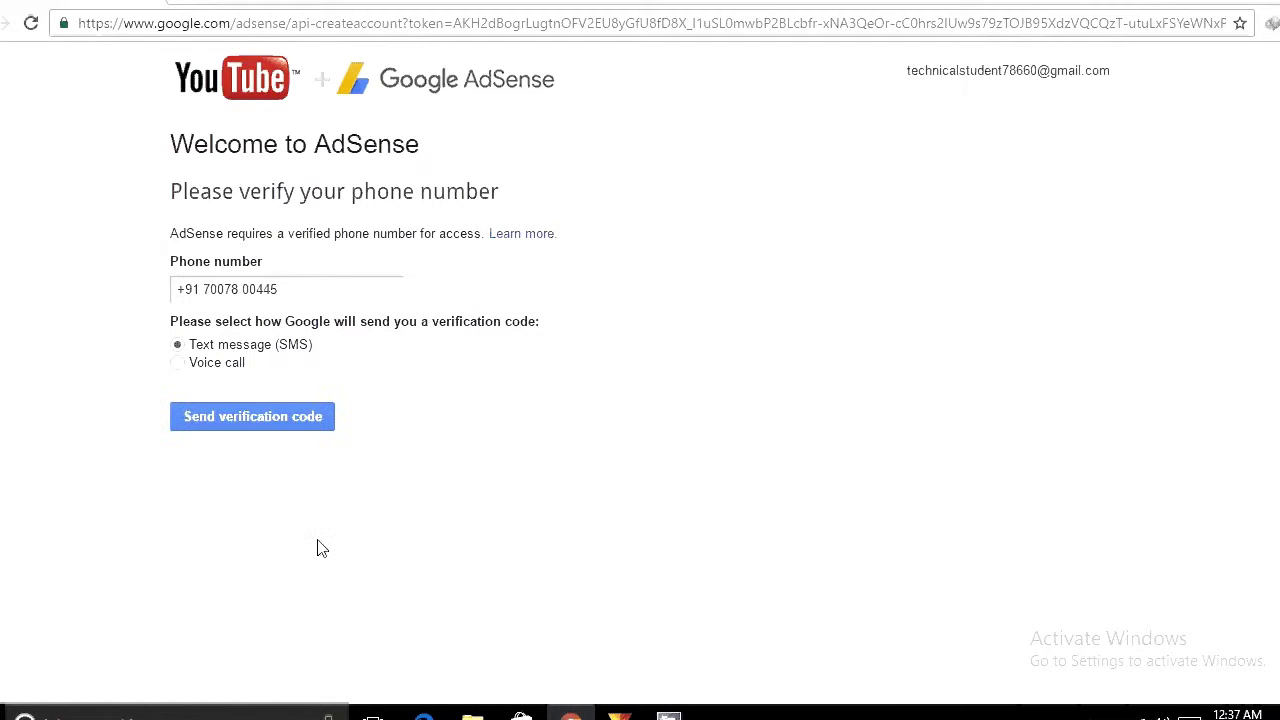
# Have a verification code texted, enter the received code, and verify the phone number
pyautogui.click(247, 417)
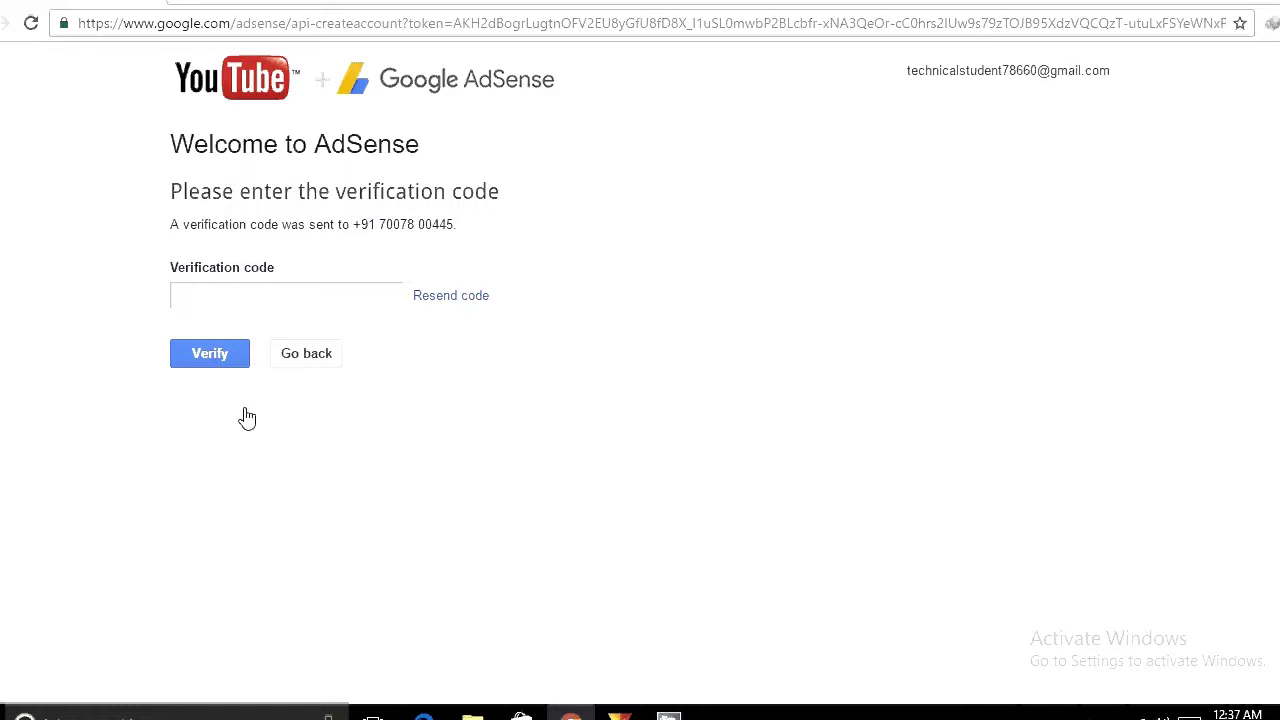
pyautogui.click(268, 292)
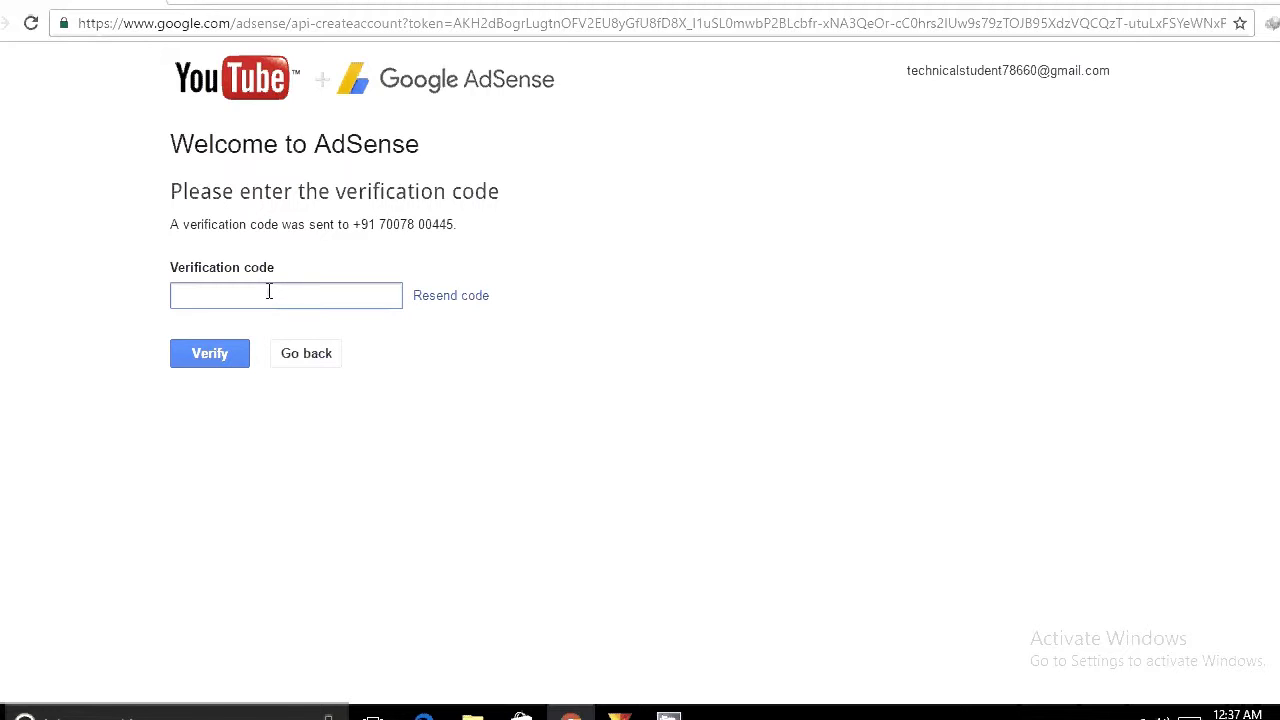
pyautogui.click(207, 355)
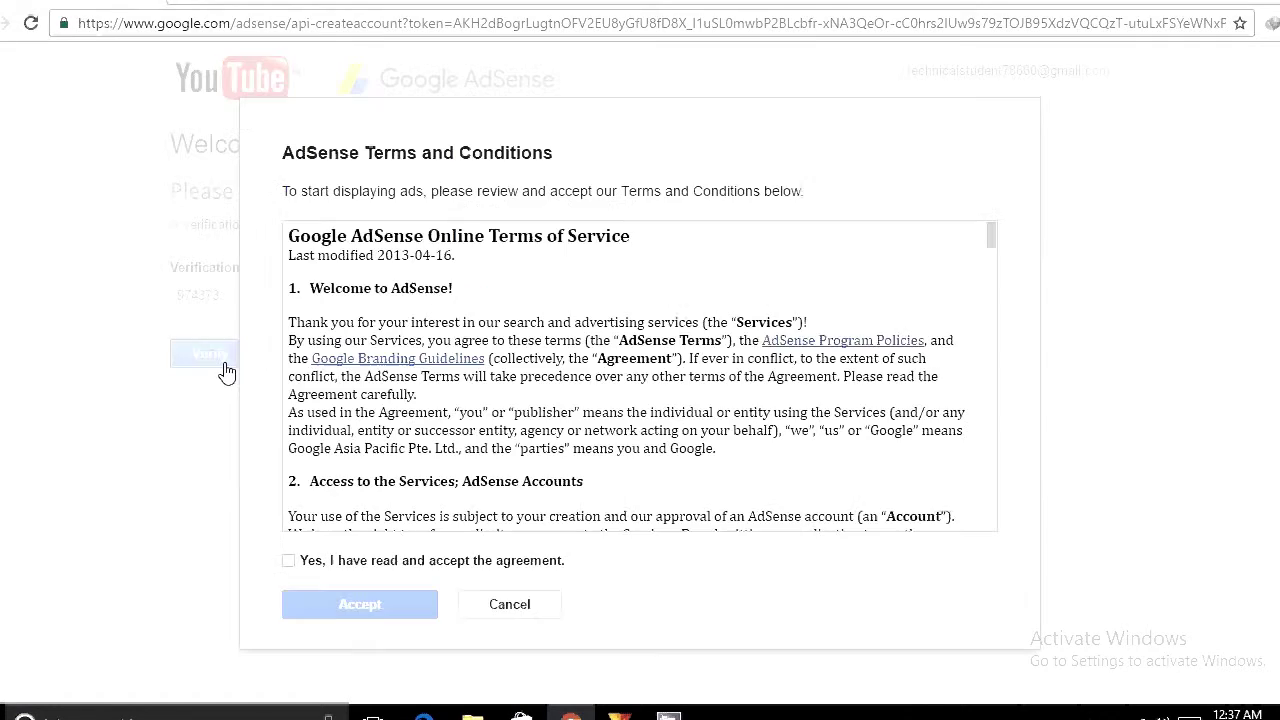
# Read through the AdSense terms, tick 'Yes, I have read and accept the agreement' and accept
pyautogui.scroll(-20, 381, 348)
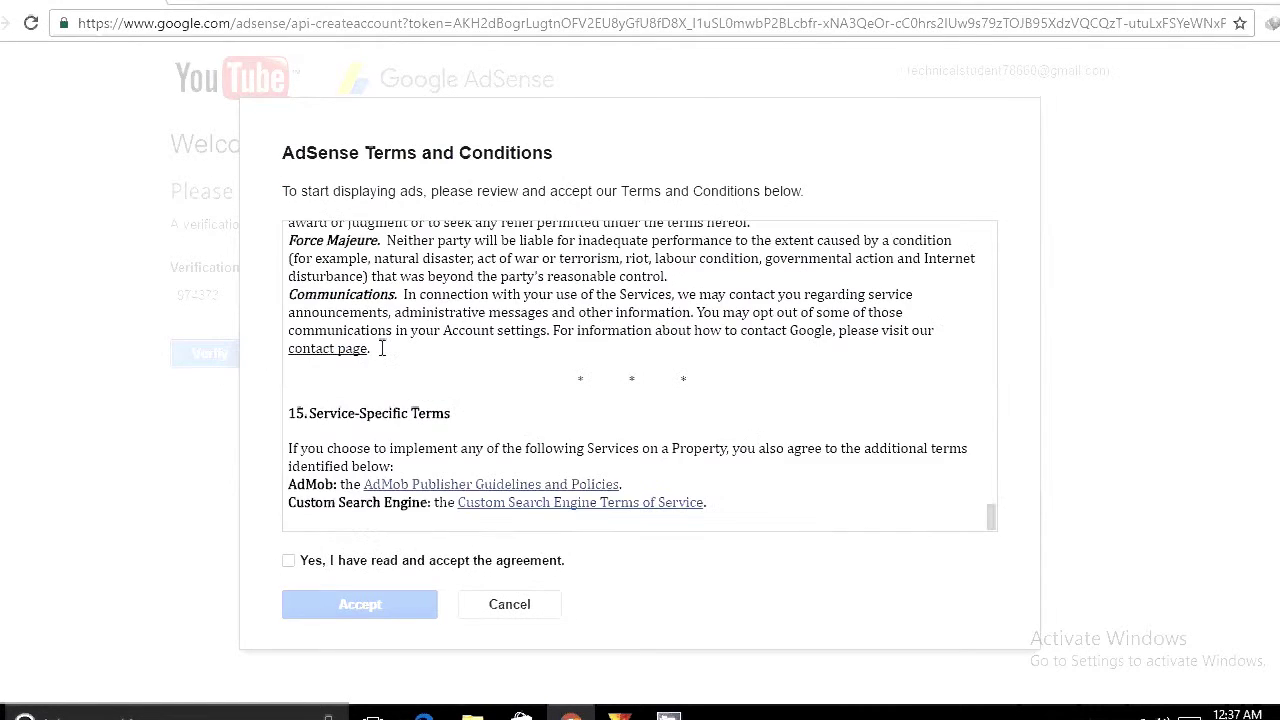
pyautogui.scroll(20, 381, 348)
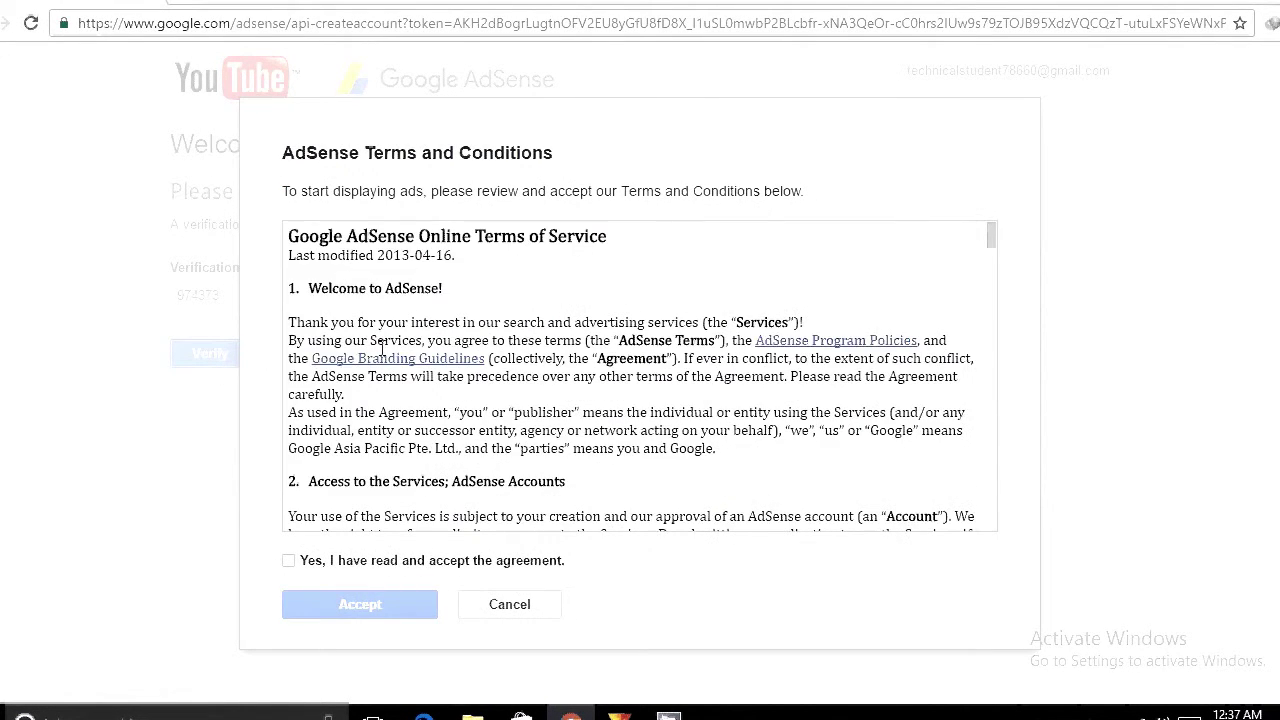
pyautogui.scroll(-8, 381, 353)
pyautogui.scroll(-1, 381, 353)
pyautogui.scroll(-10, 323, 440)
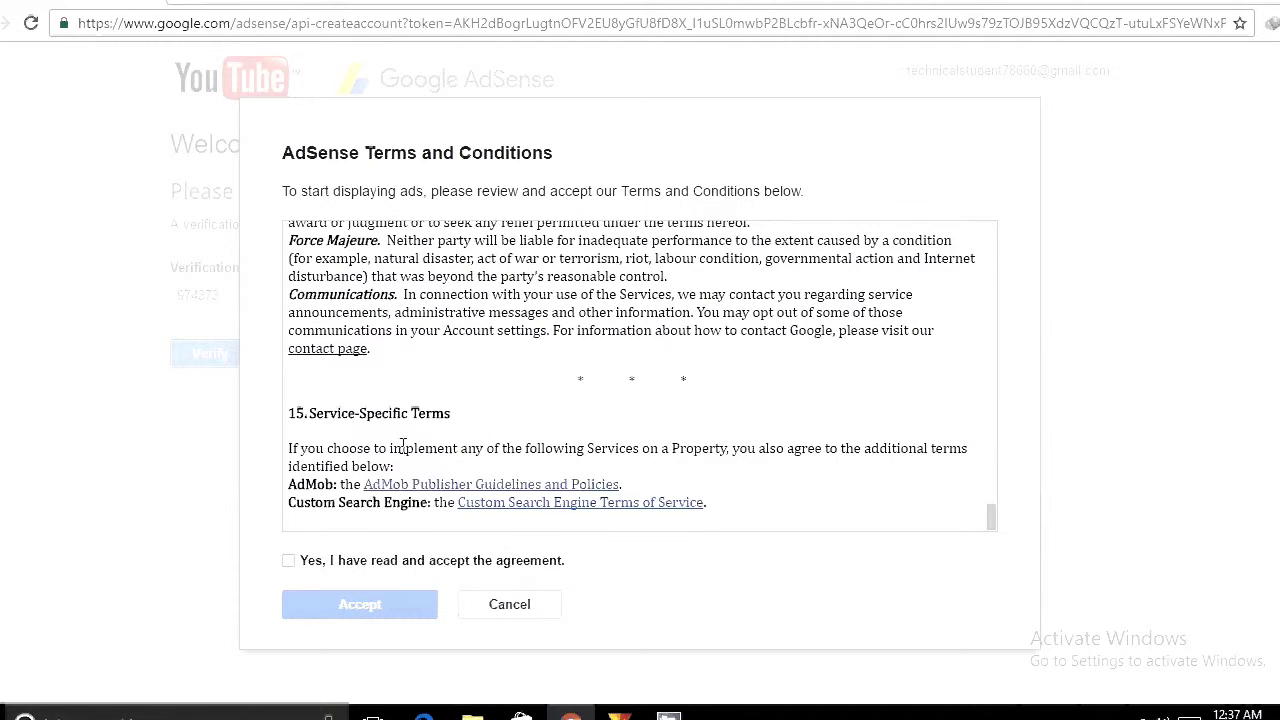
pyautogui.click(288, 561)
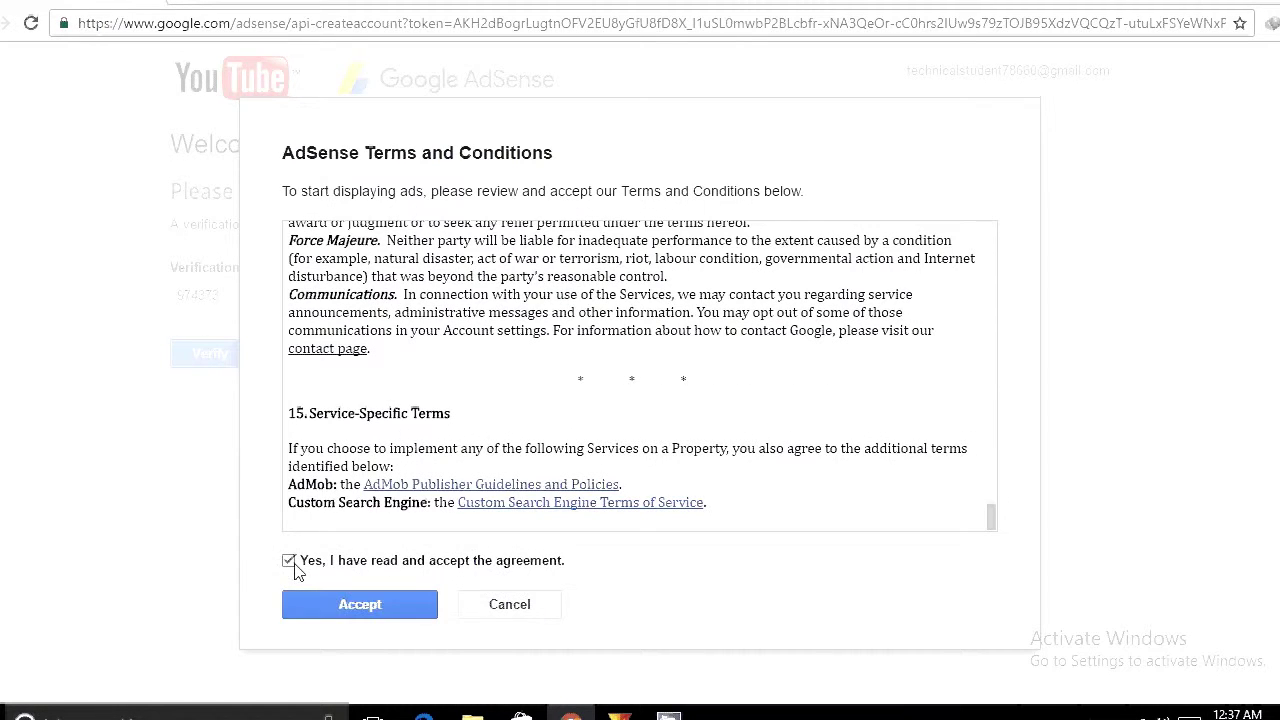
pyautogui.click(342, 615)
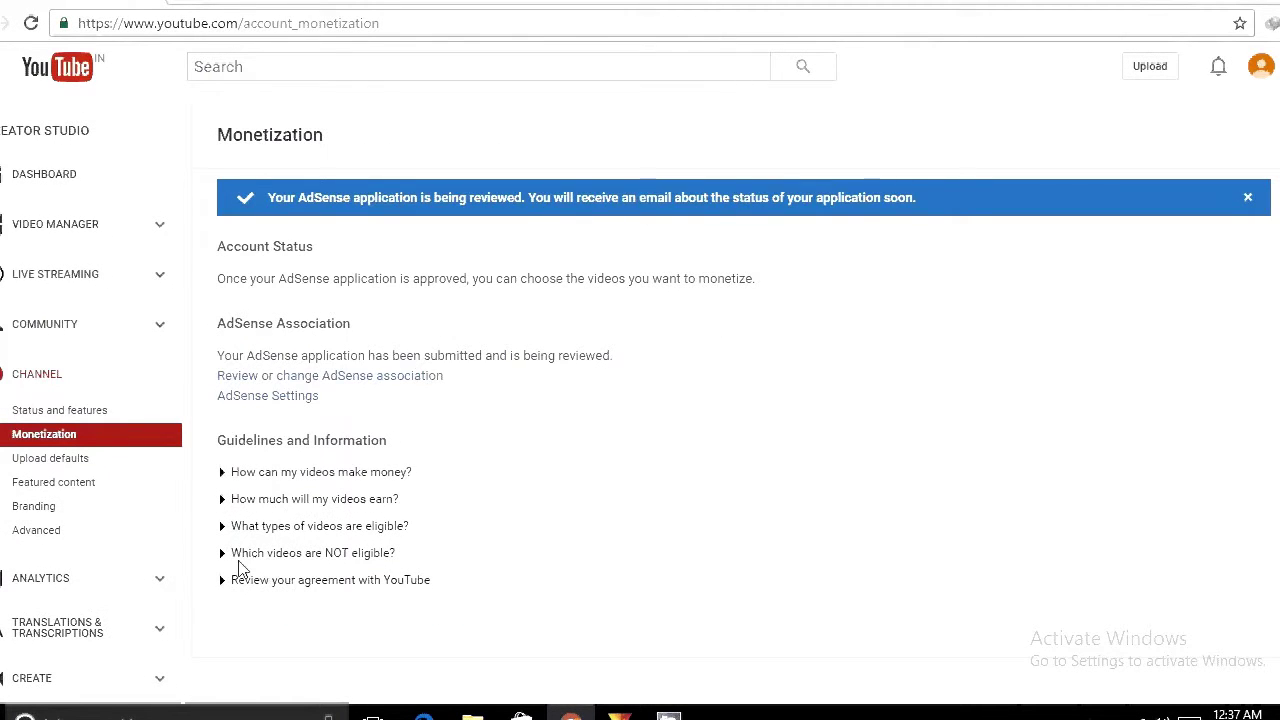
pyautogui.click(62, 438)
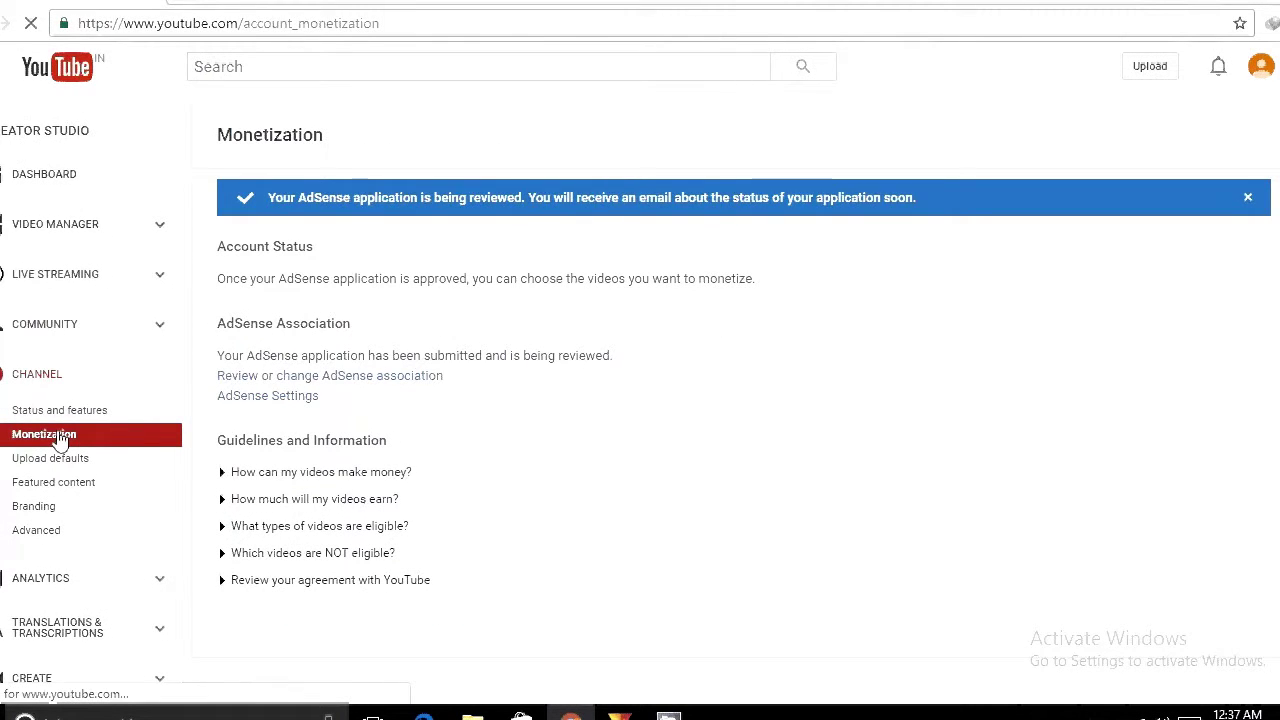
pyautogui.click(258, 400)
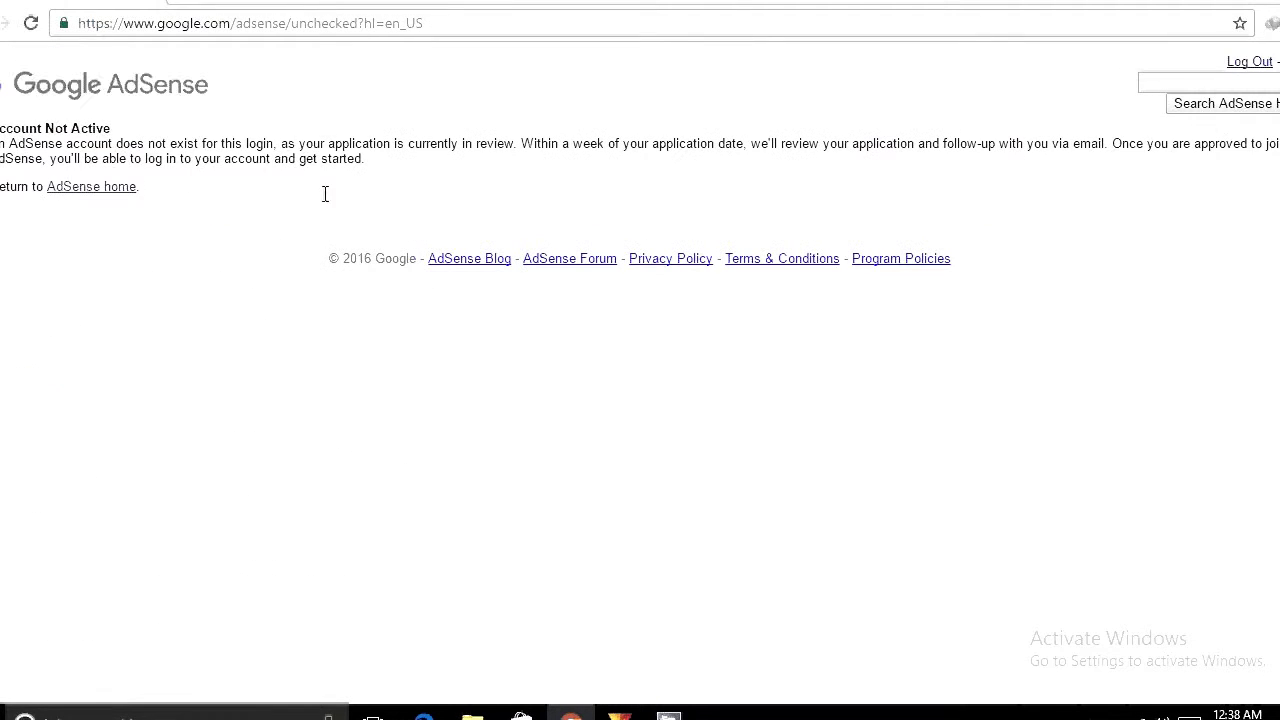
pyautogui.moveTo(150, 188); pyautogui.dragTo(0, 124)
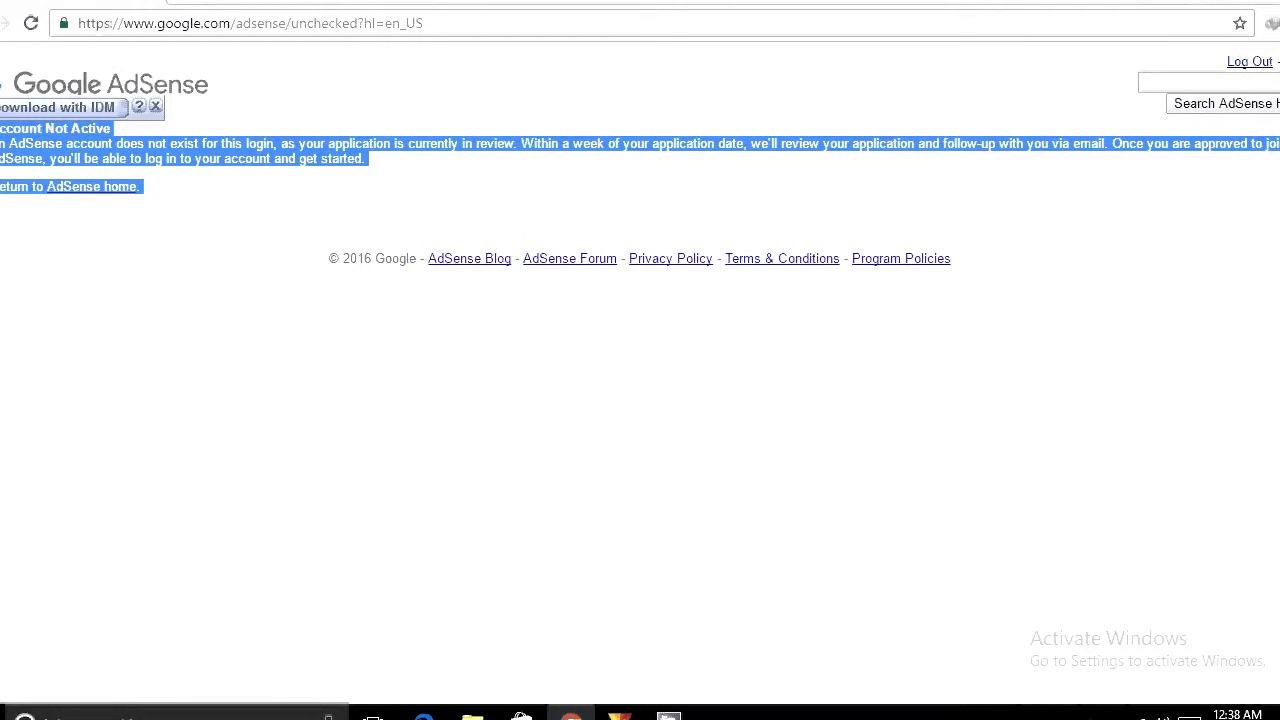
pyautogui.click(717, 114)
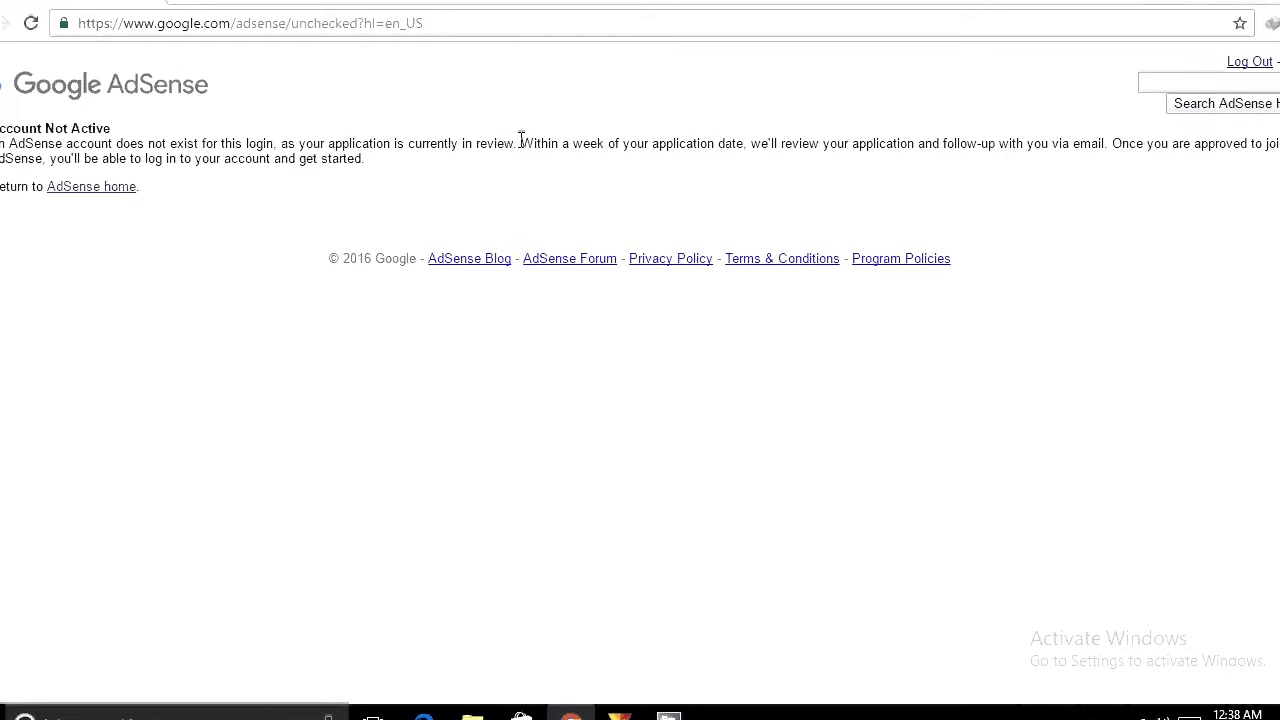
pyautogui.moveTo(521, 138); pyautogui.dragTo(744, 137)
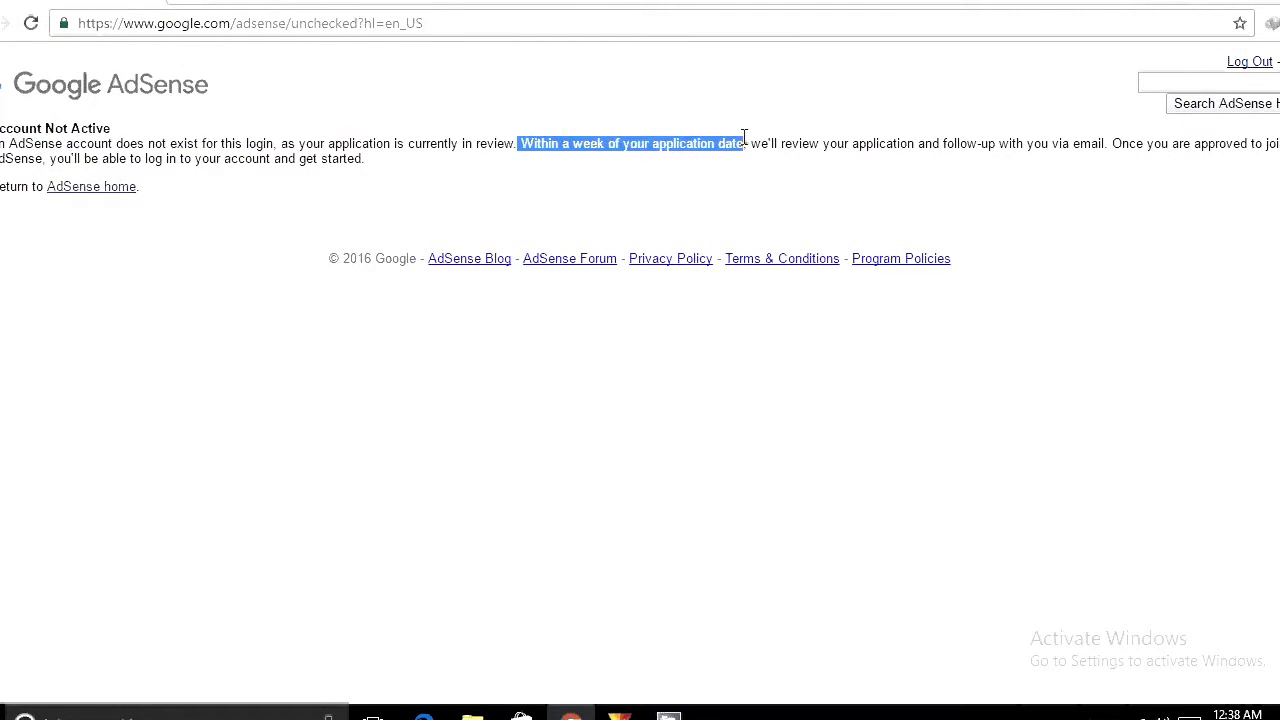
pyautogui.click(744, 143)
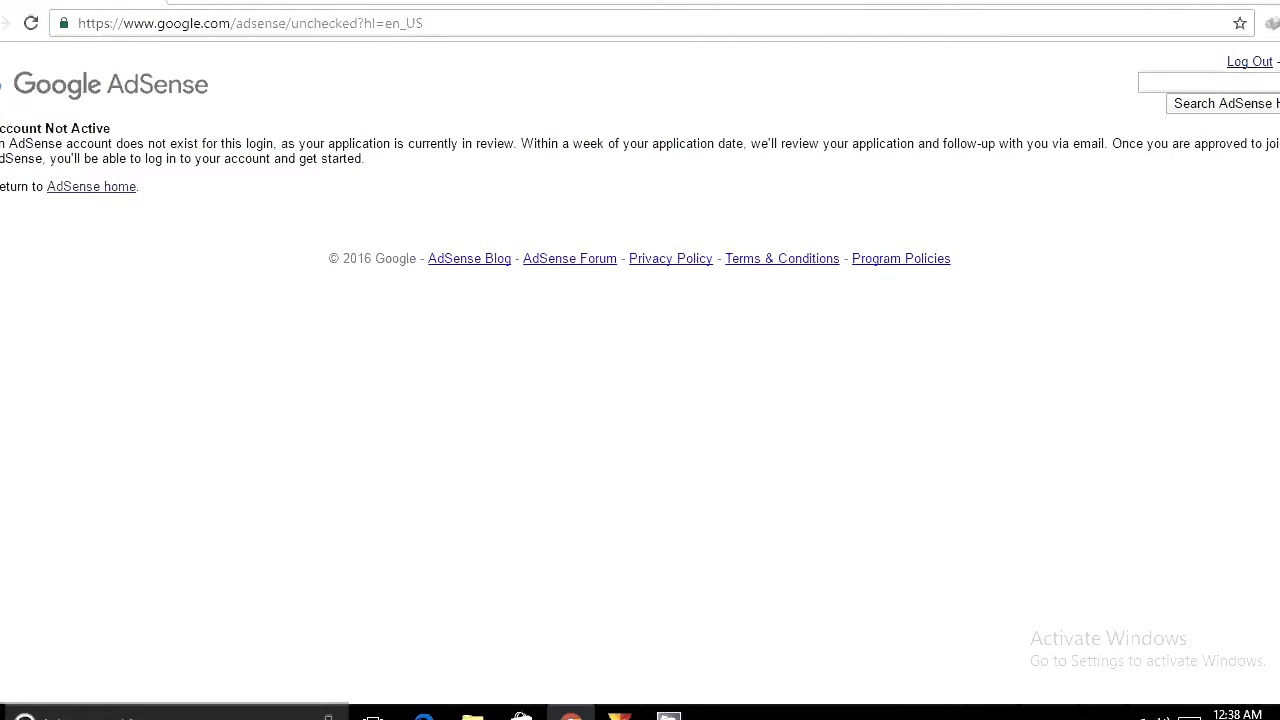
pyautogui.hotkey('alt', 'Left')
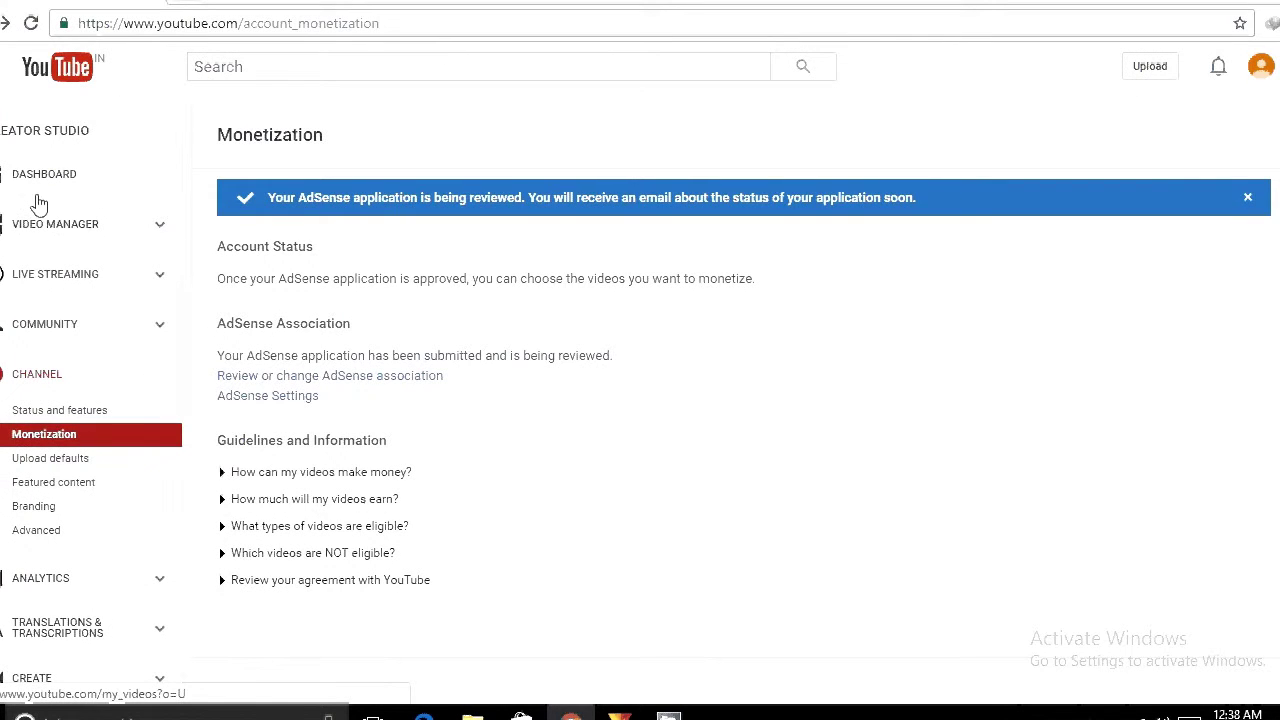
# Browse the YouTube home page and the channel's uploaded videos, then minimize Chrome to reveal CamStudio
pyautogui.click(63, 78)
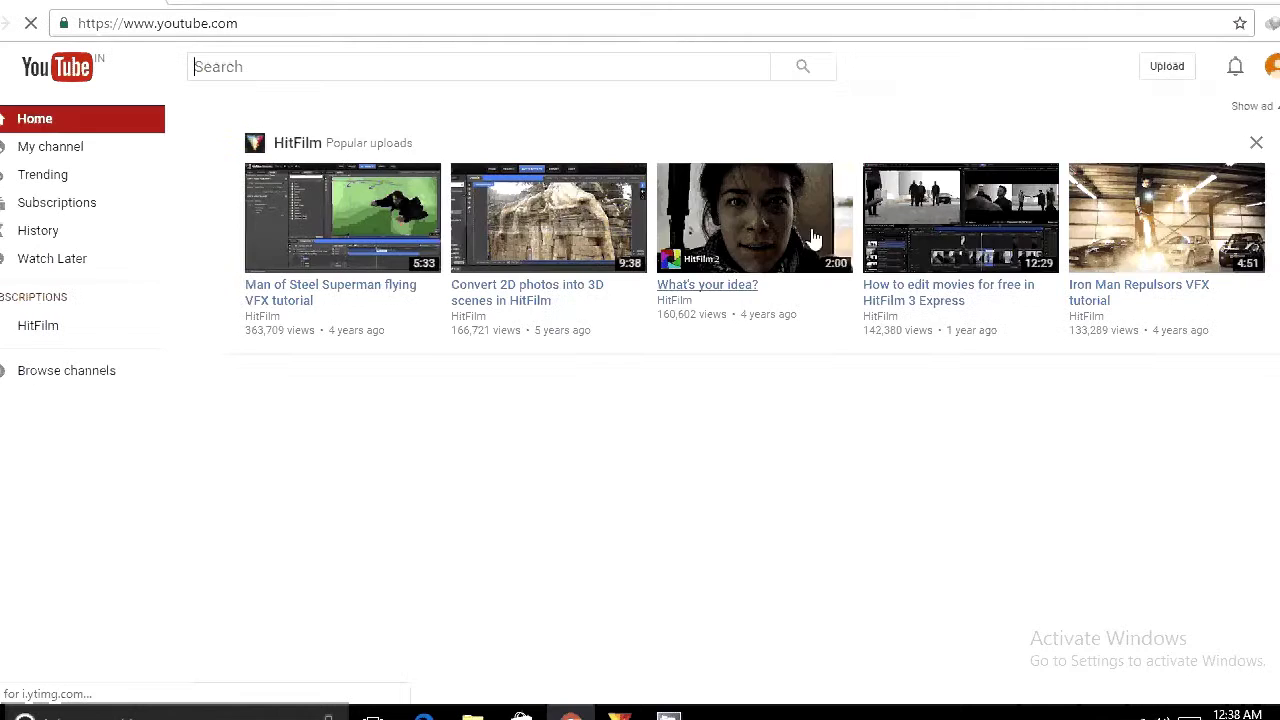
pyautogui.scroll(-3, 585, 268)
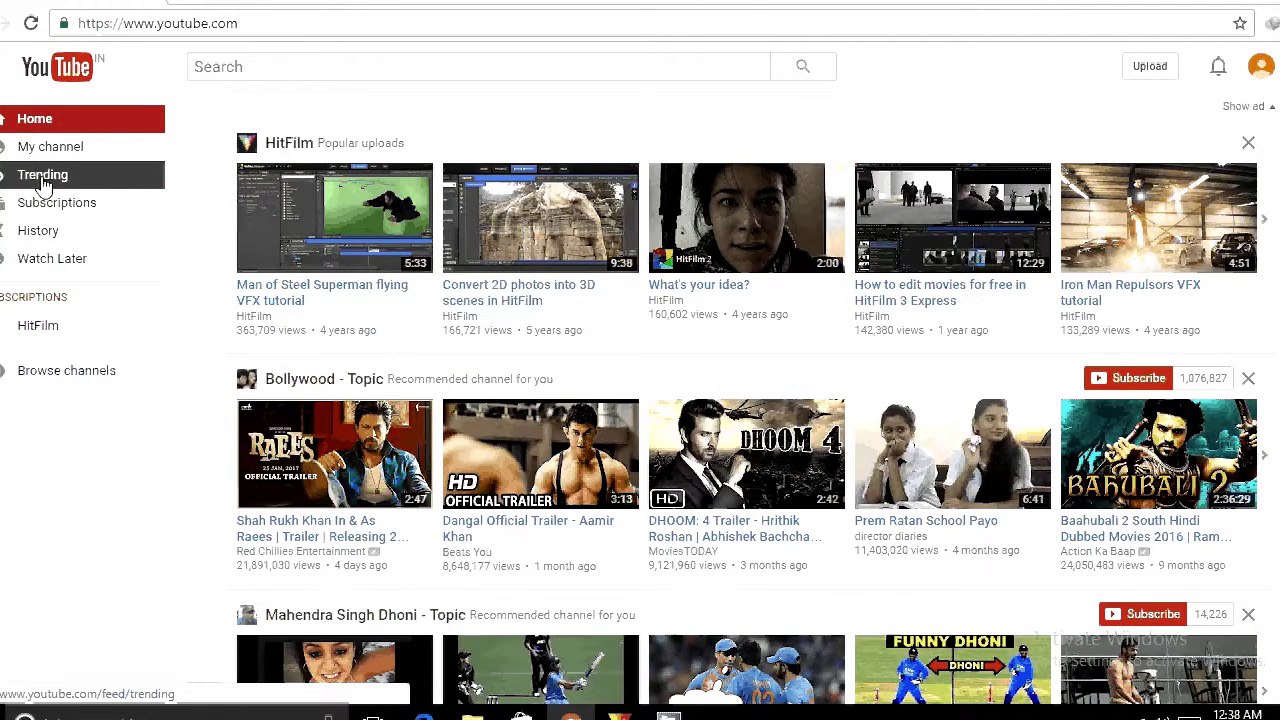
pyautogui.click(57, 157)
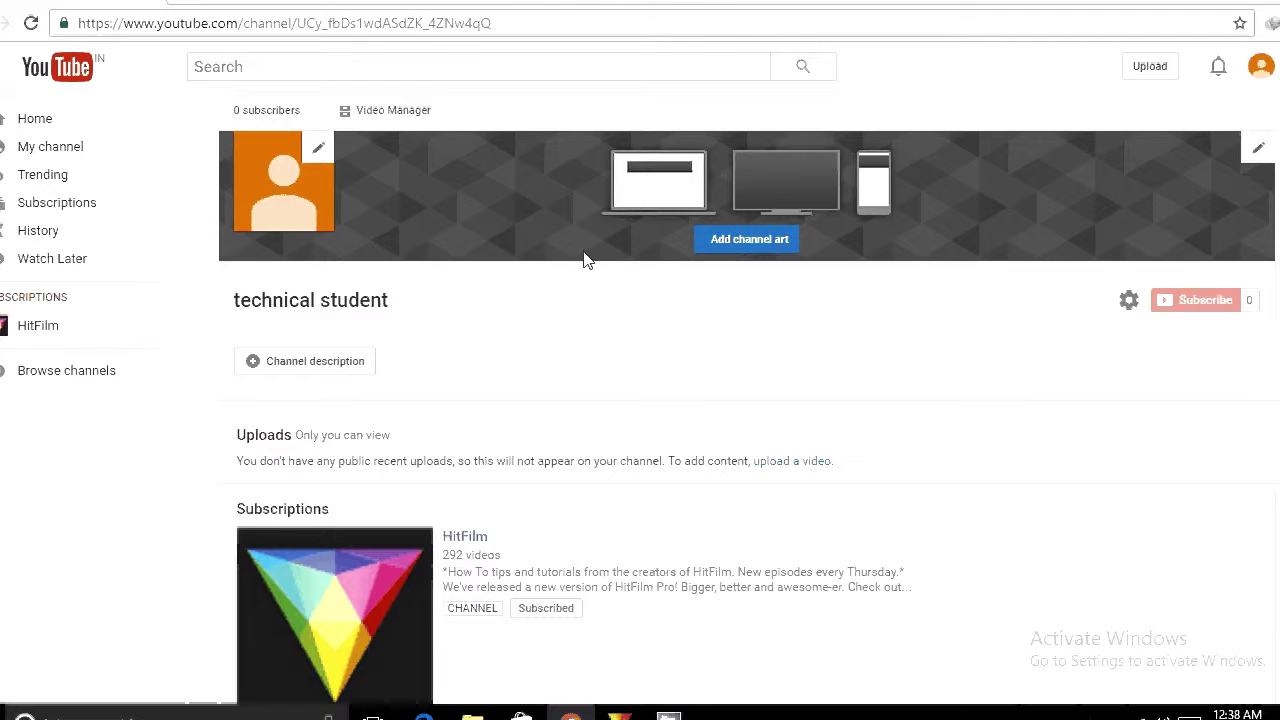
pyautogui.click(400, 112)
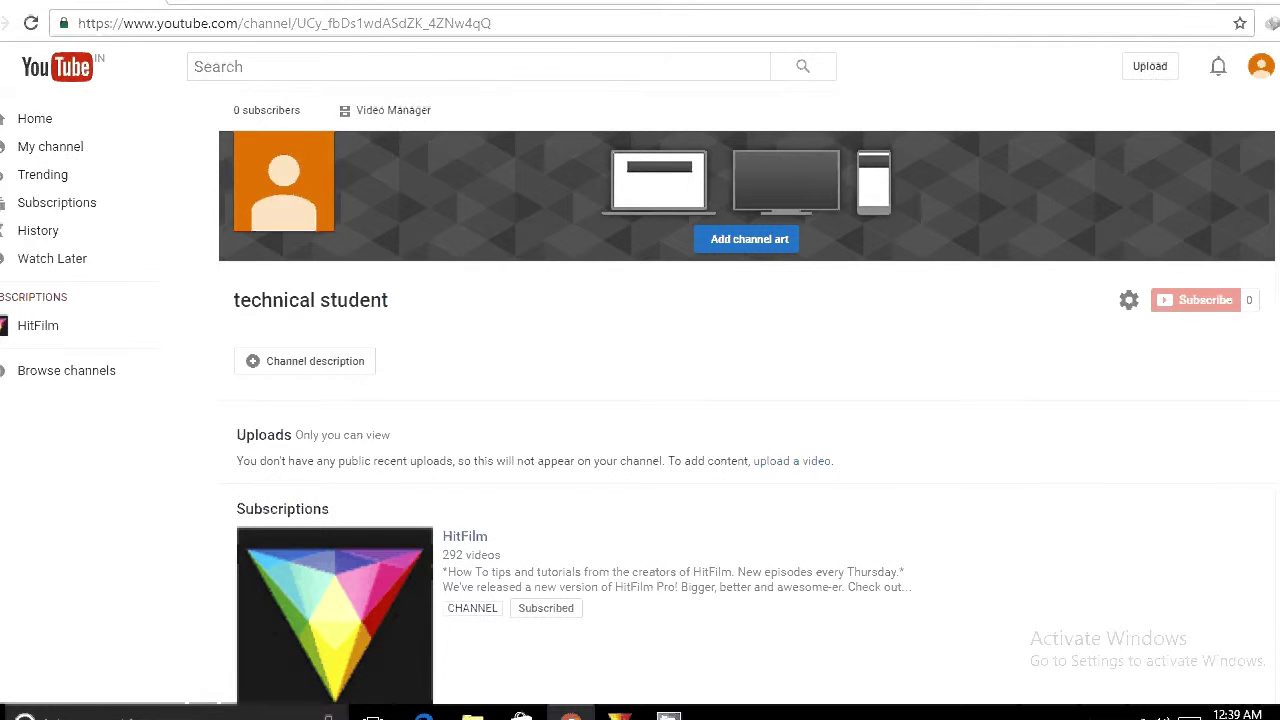
pyautogui.click(570, 715)
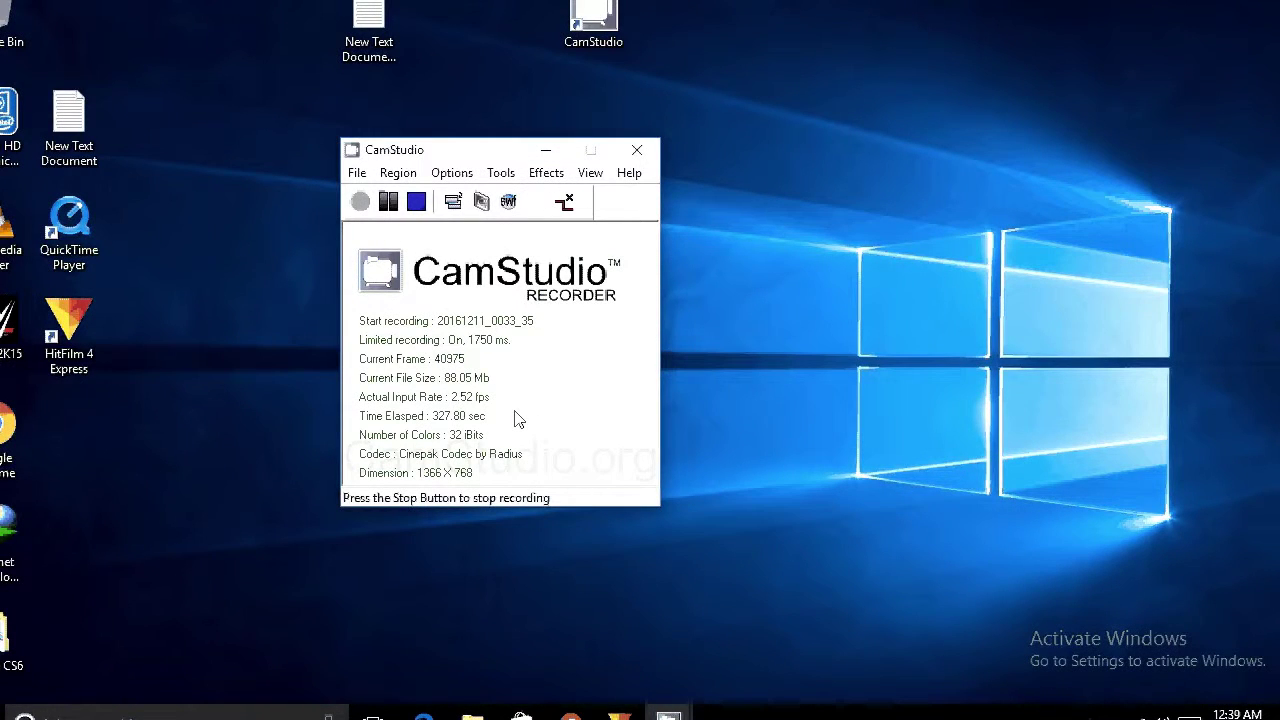